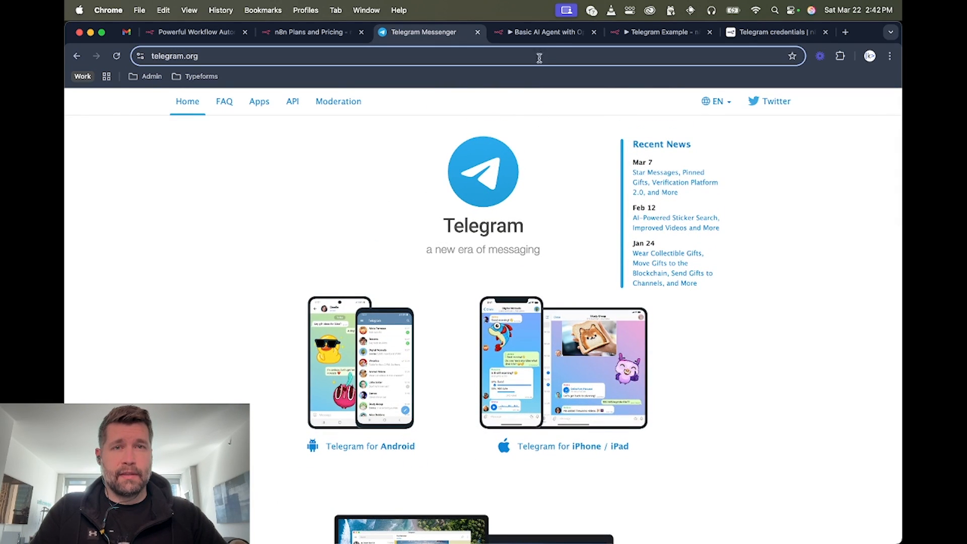
Step: Examine the Basic AI Agent with OpenAI workflow, including its chat trigger and built-in test chat
{"action": "left_click", "coordinate": [533, 32]}
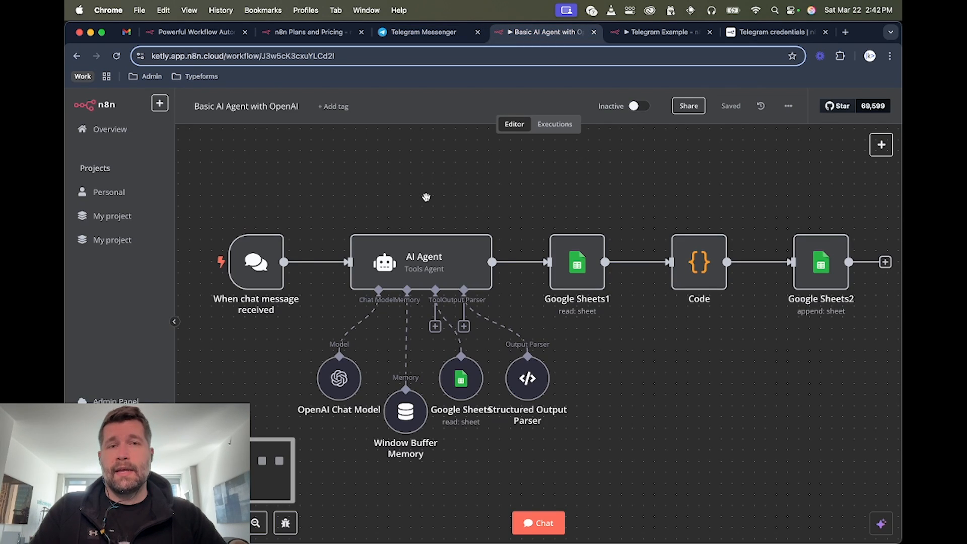
{"action": "mouse_move", "coordinate": [397, 235]}
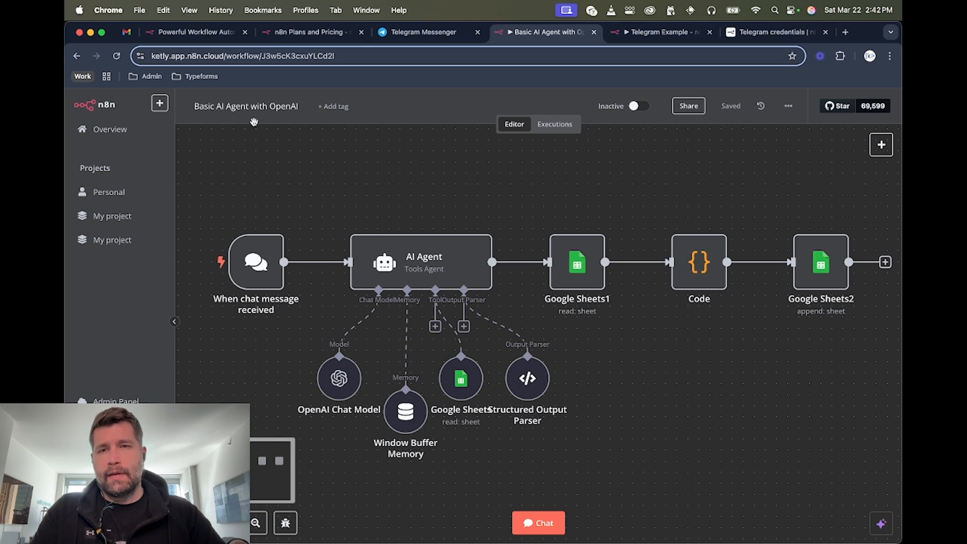
{"action": "mouse_move", "coordinate": [257, 272]}
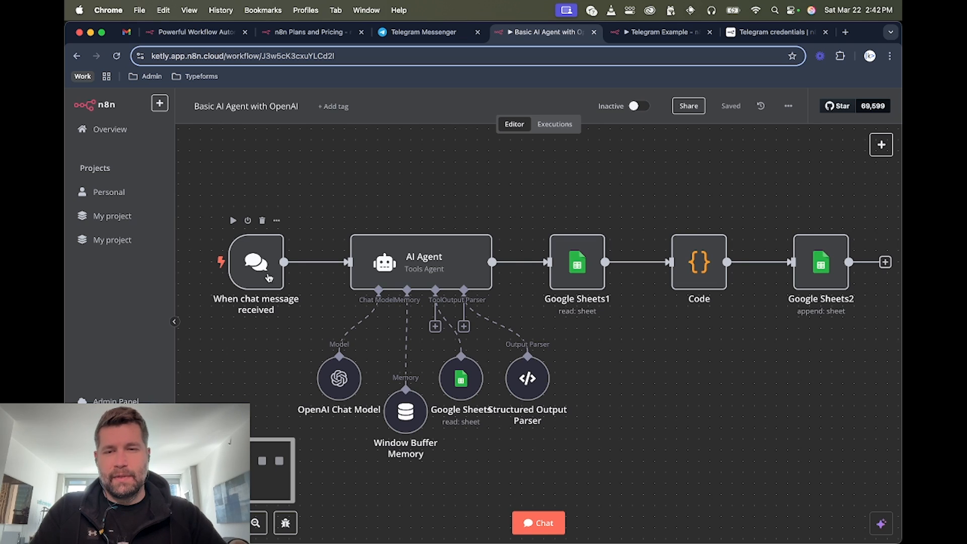
{"action": "left_click", "coordinate": [542, 525]}
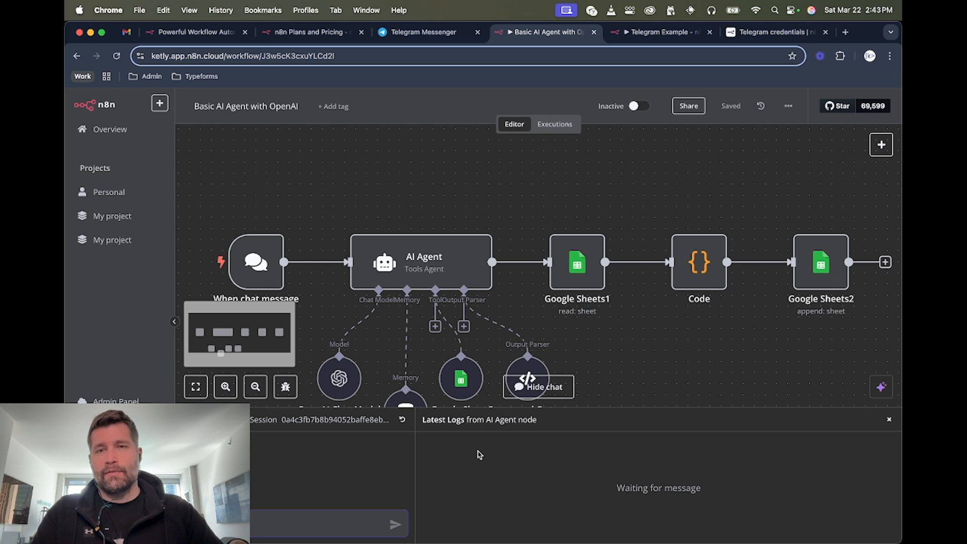
{"action": "left_click", "coordinate": [887, 421]}
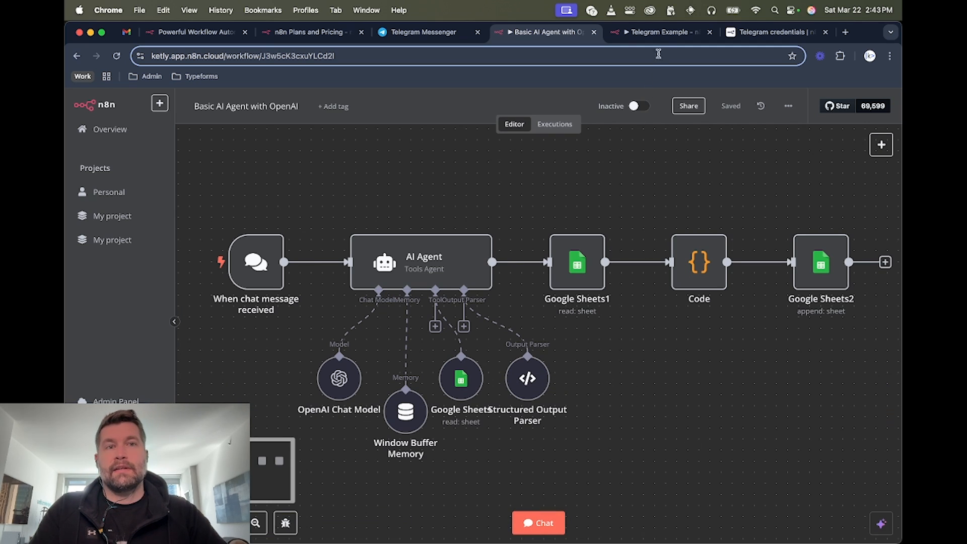
Step: Open the Personal project from the Telegram Example workflow in a separate browser tab and create a new workflow there
{"action": "left_click", "coordinate": [662, 34]}
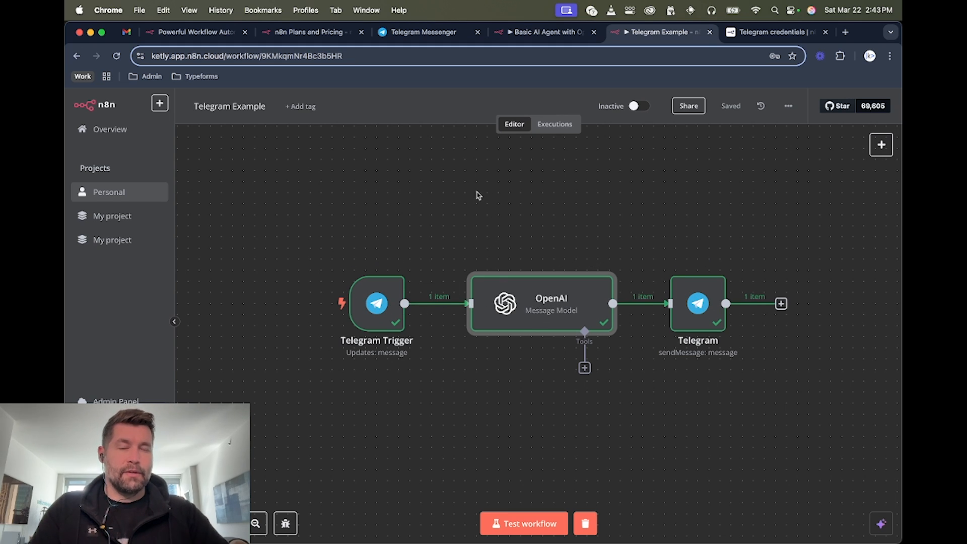
{"action": "right_click", "coordinate": [119, 194]}
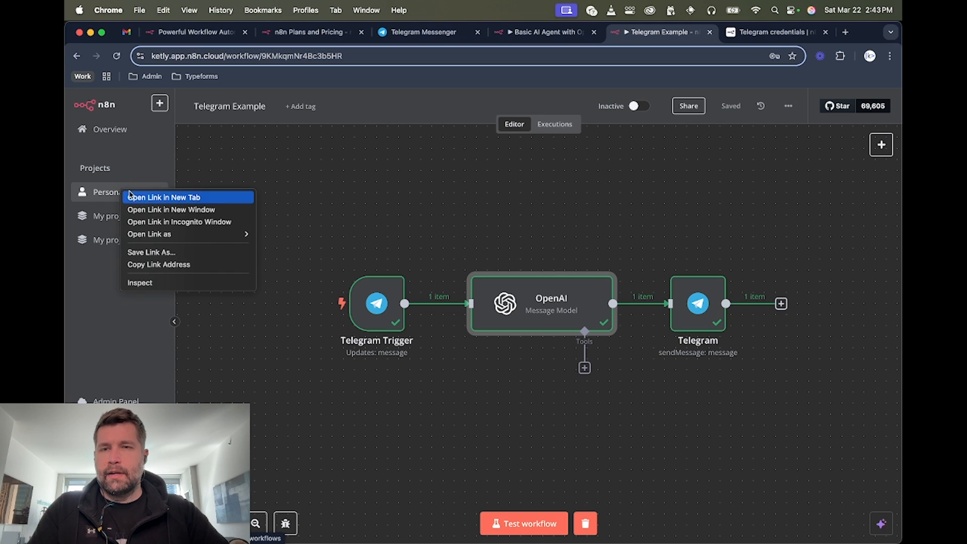
{"action": "left_click", "coordinate": [154, 196]}
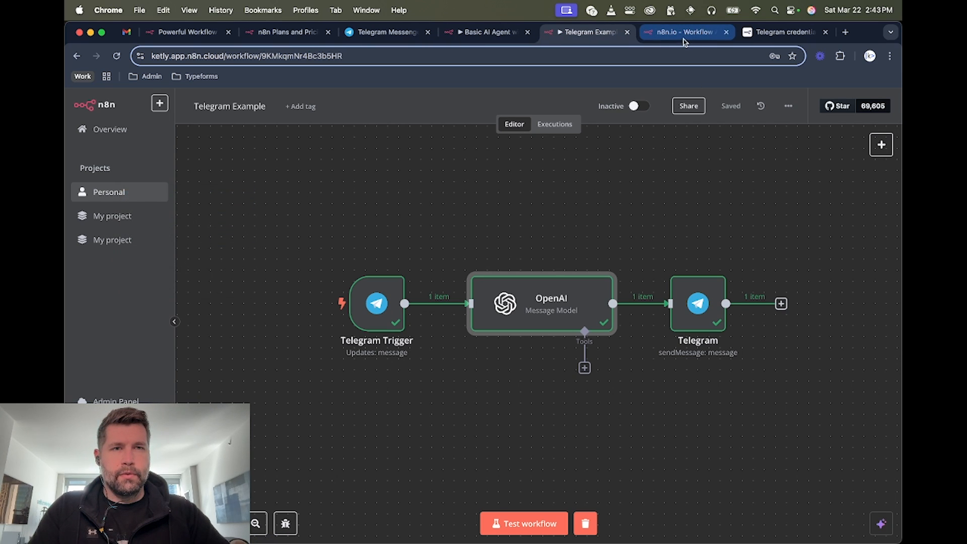
{"action": "left_click", "coordinate": [684, 33]}
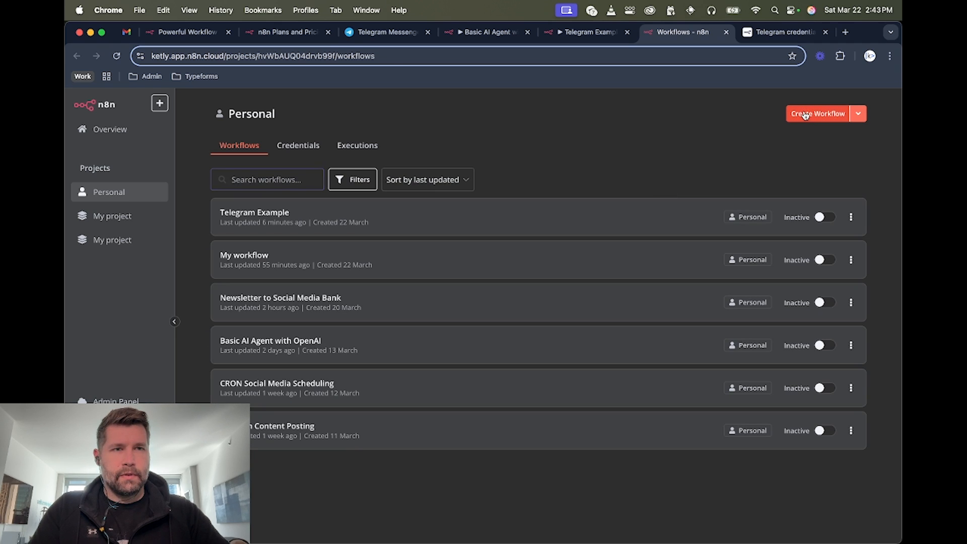
{"action": "left_click", "coordinate": [804, 115]}
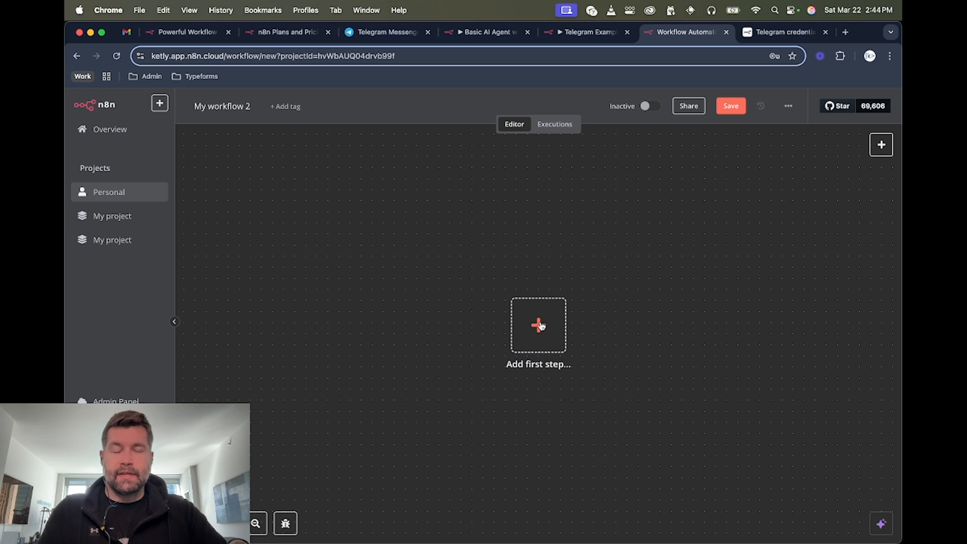
Step: Add a Telegram "On message" trigger as the first step of the new workflow
{"action": "left_click", "coordinate": [539, 326]}
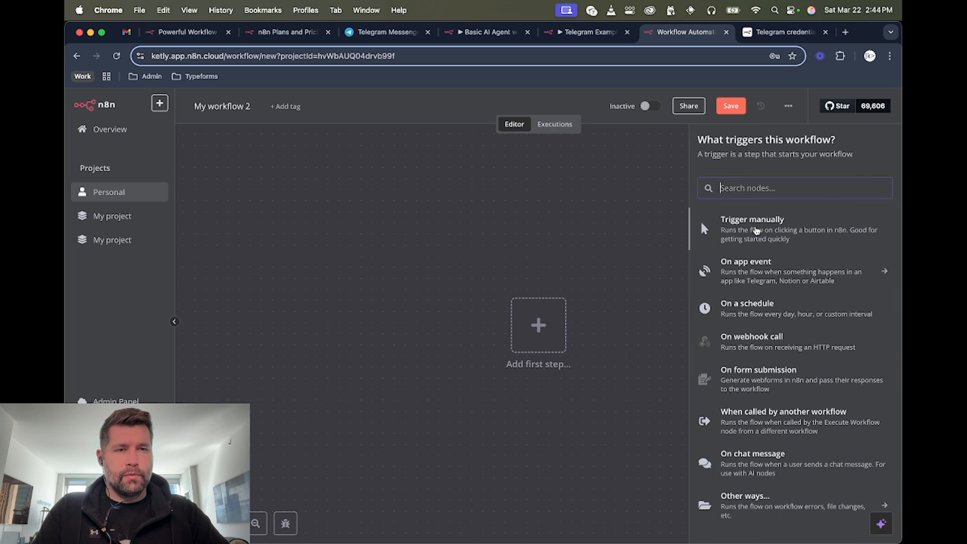
{"action": "type", "text": "tele"}
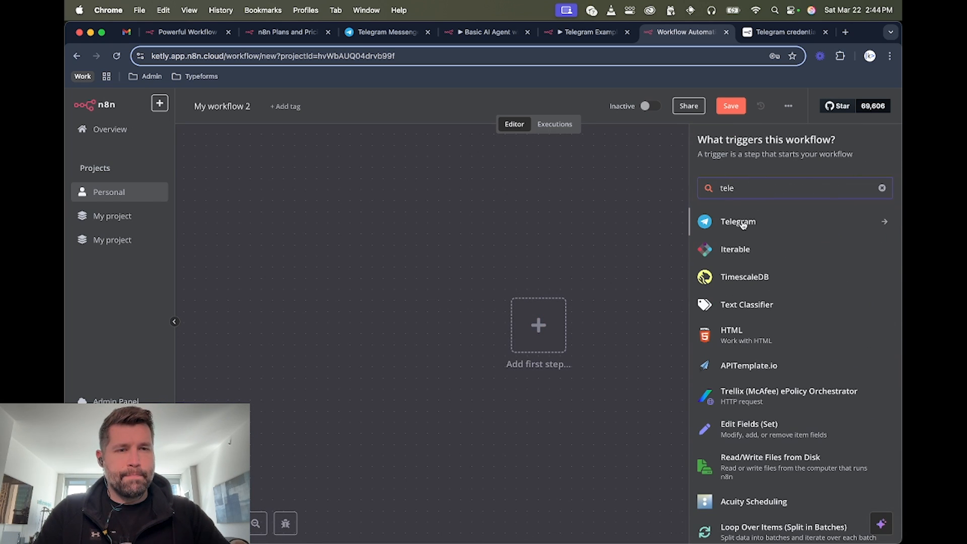
{"action": "left_click", "coordinate": [741, 222]}
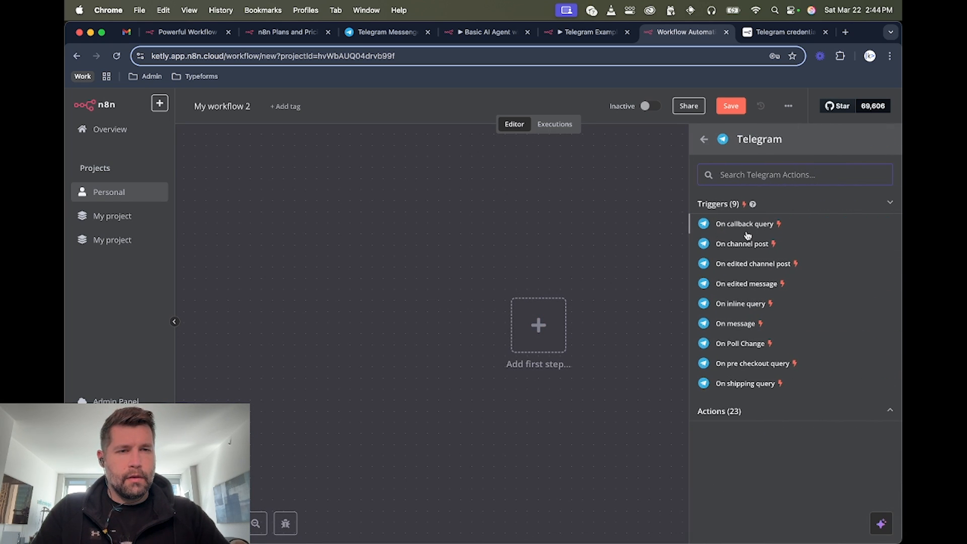
{"action": "left_click", "coordinate": [735, 323]}
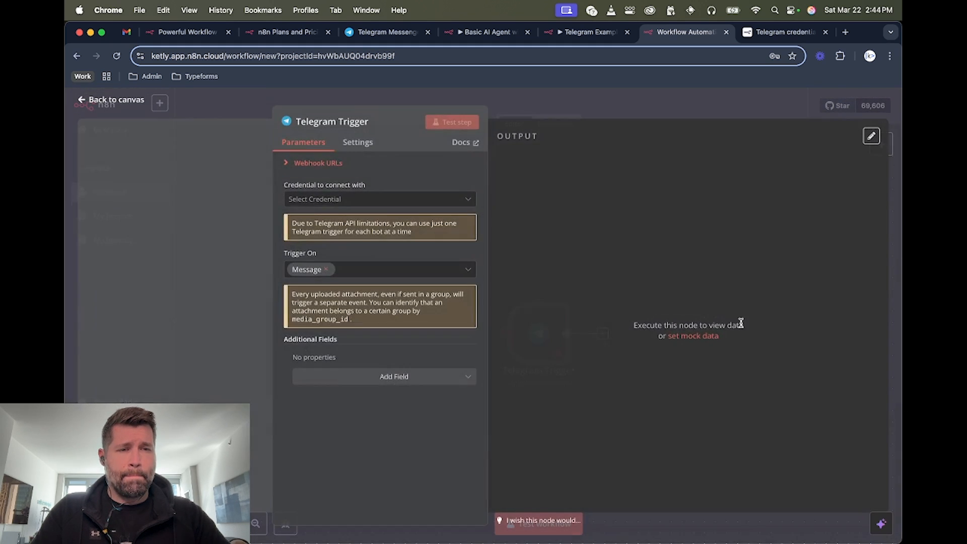
Step: Start a new Telegram API credential for the Telegram Trigger, leaving its access token empty
{"action": "left_click", "coordinate": [409, 203]}
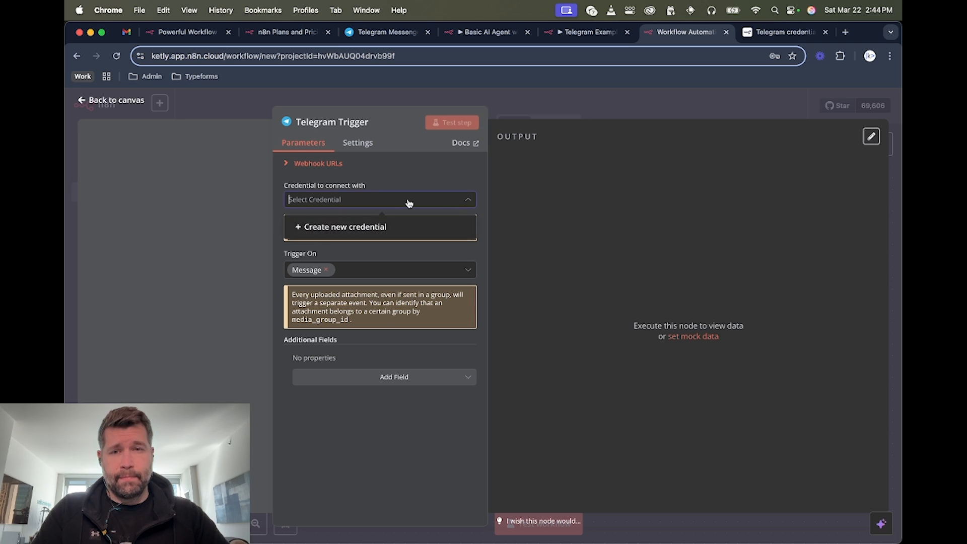
{"action": "left_click", "coordinate": [370, 230]}
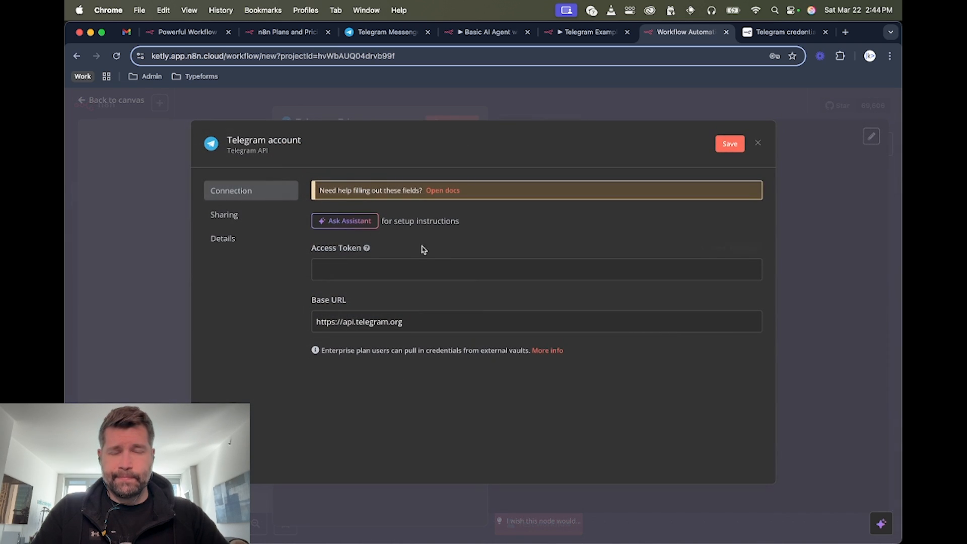
{"action": "left_click", "coordinate": [427, 264]}
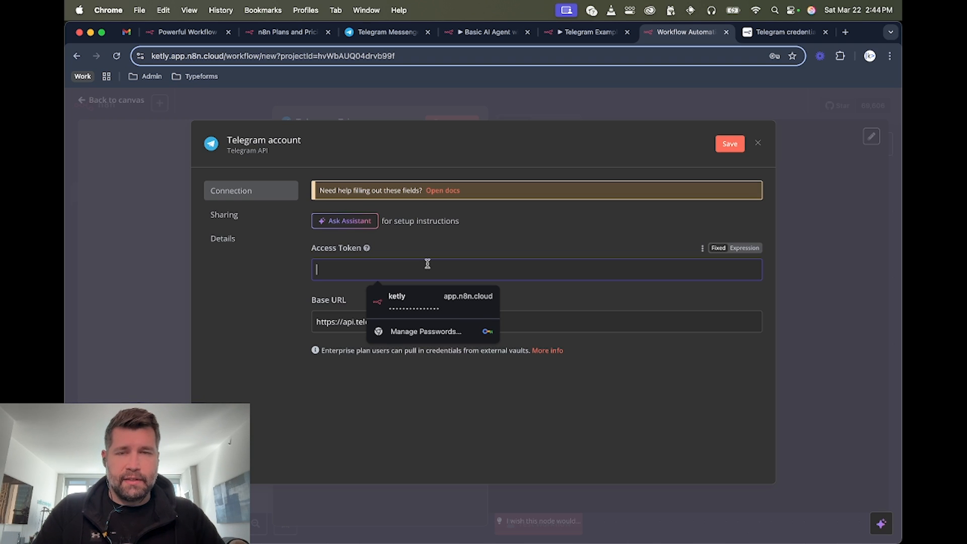
{"action": "left_click", "coordinate": [482, 223]}
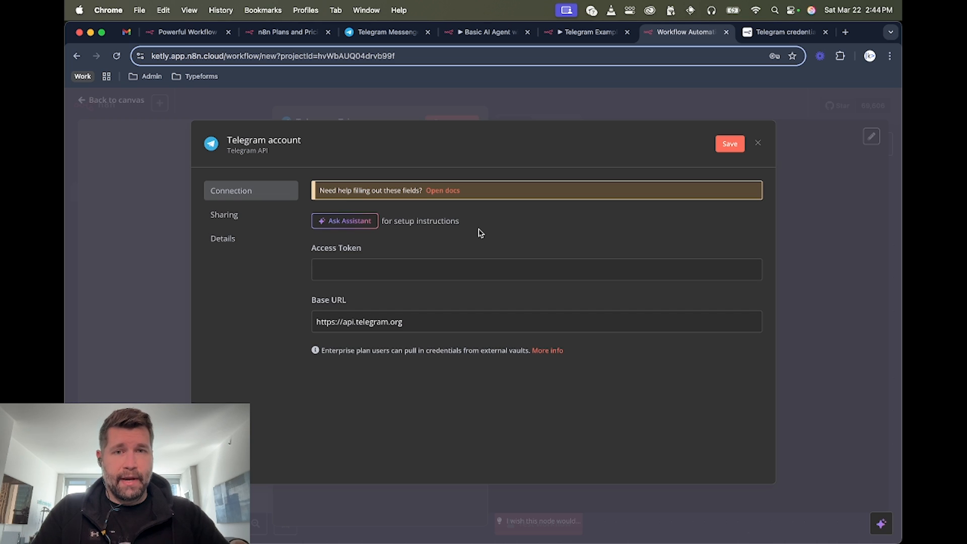
Step: Open the credential's help documentation and read how to generate a Telegram bot access token
{"action": "left_click", "coordinate": [445, 195]}
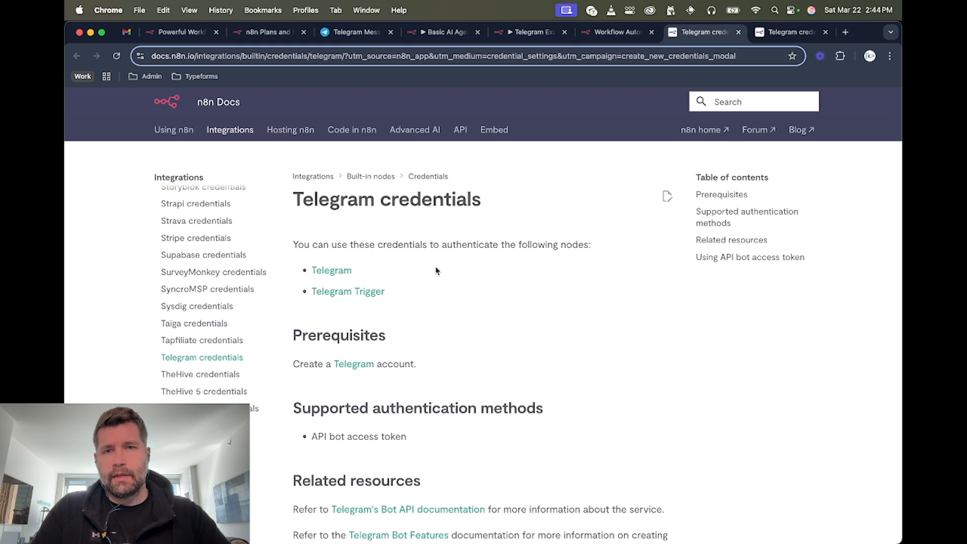
{"action": "scroll", "coordinate": [434, 269], "scroll_direction": "down", "scroll_amount": 5}
{"action": "scroll", "coordinate": [446, 217], "scroll_direction": "down", "scroll_amount": 10}
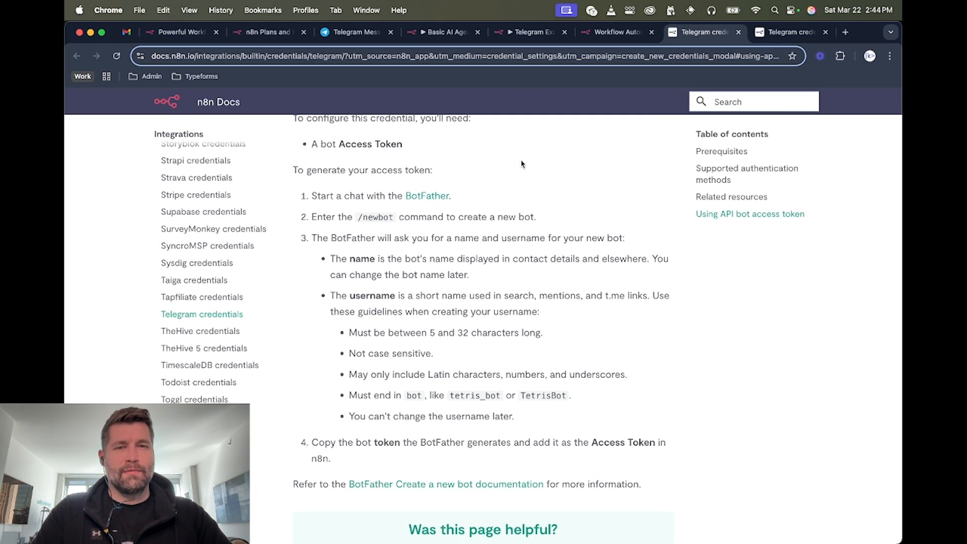
Step: Switch to the Telegram app, search the chats for "BotFa" and open the verified BotFather chat
{"action": "key", "text": "super+Tab"}
{"action": "key", "text": "super+Tab"}
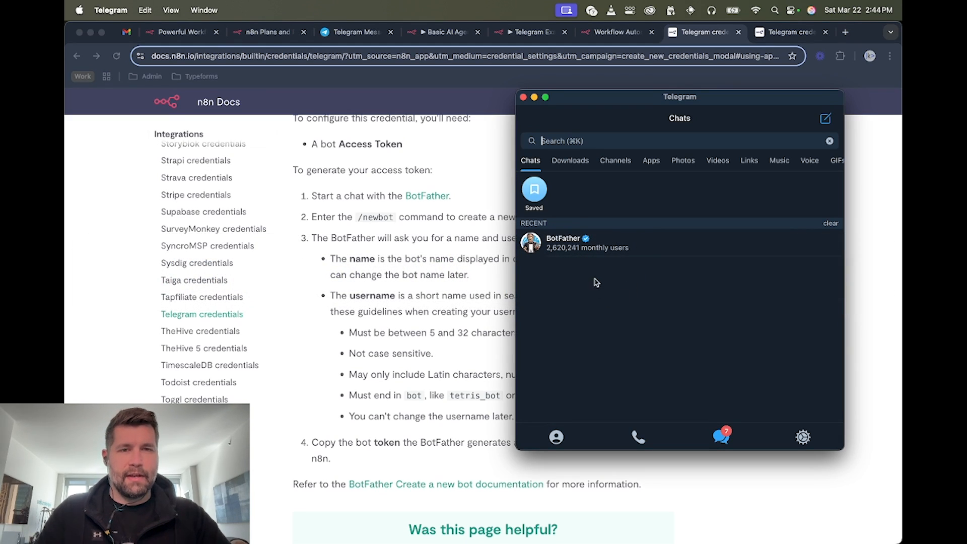
{"action": "left_click", "coordinate": [564, 141]}
{"action": "type", "text": "Bot"}
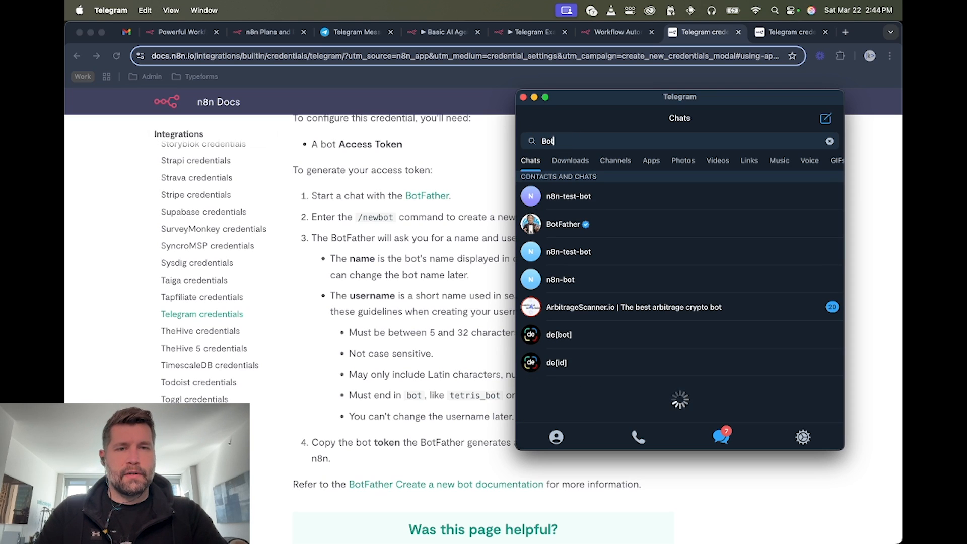
{"action": "type", "text": "Fa"}
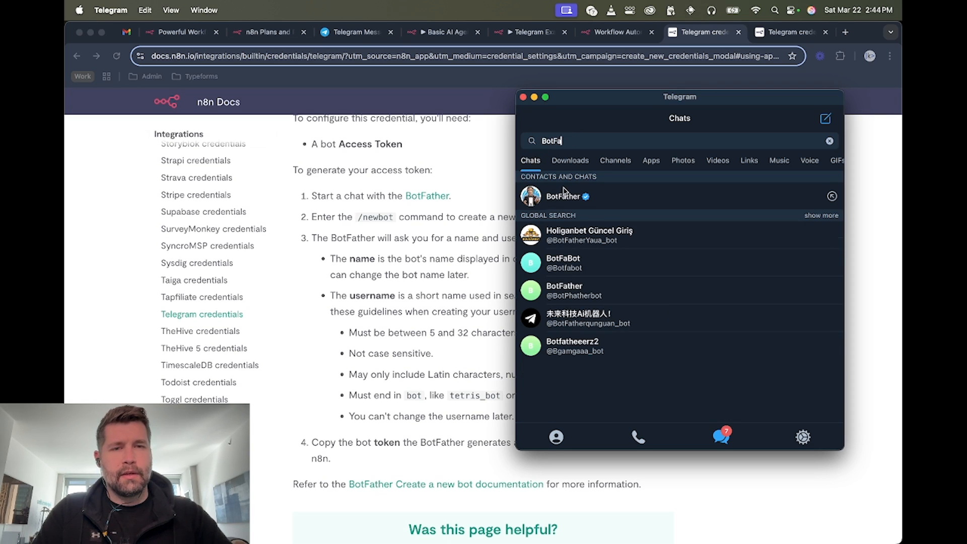
{"action": "left_click", "coordinate": [563, 200]}
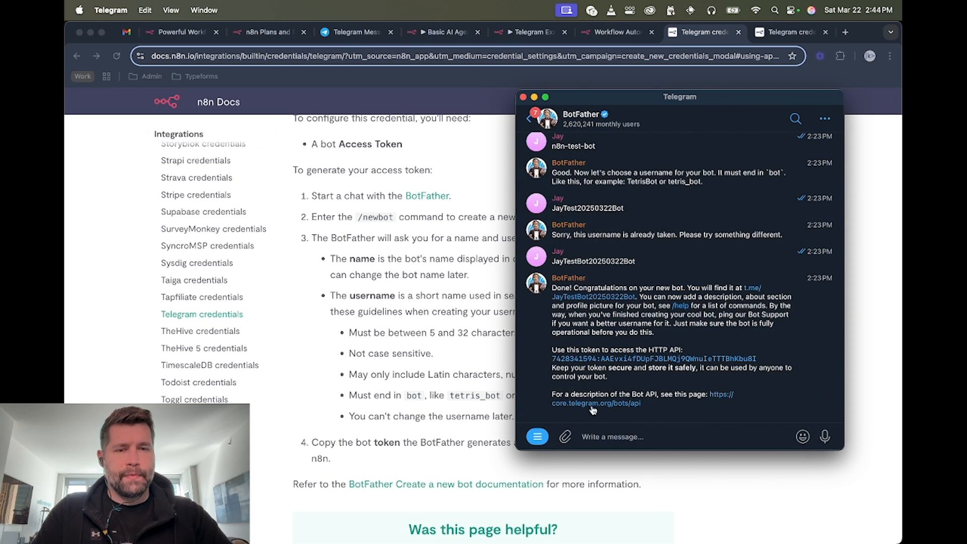
Step: Clear the BotFather chat history and start the bot again
{"action": "left_click", "coordinate": [824, 118]}
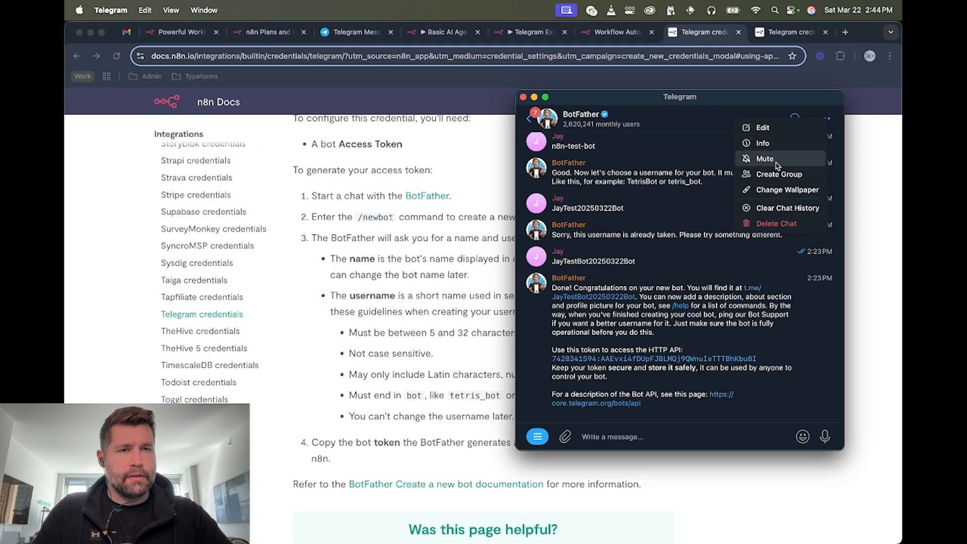
{"action": "left_click", "coordinate": [786, 213]}
{"action": "left_click", "coordinate": [712, 304]}
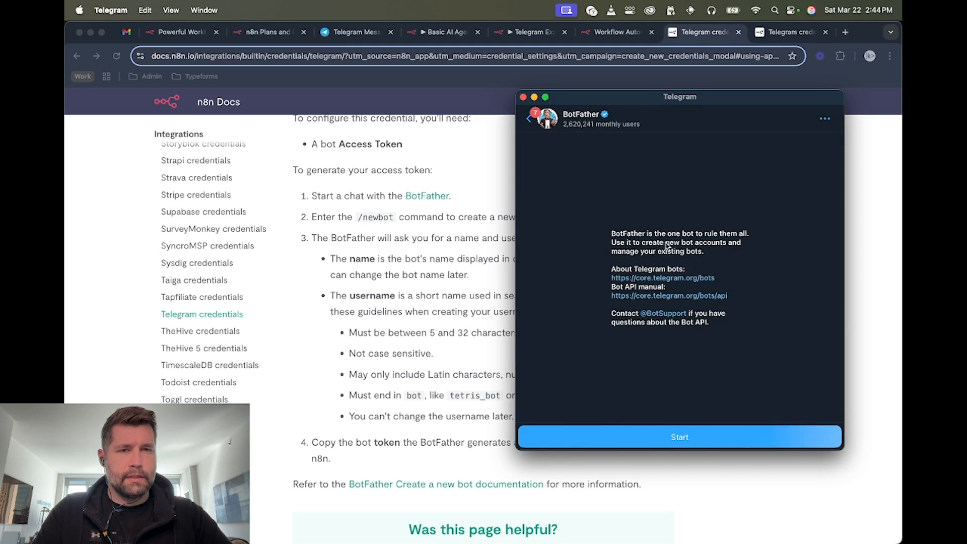
{"action": "left_click", "coordinate": [647, 441]}
Step: Review BotFather's command list and send the /newbot command to create a new bot
{"action": "scroll", "coordinate": [614, 258], "scroll_direction": "up", "scroll_amount": 5}
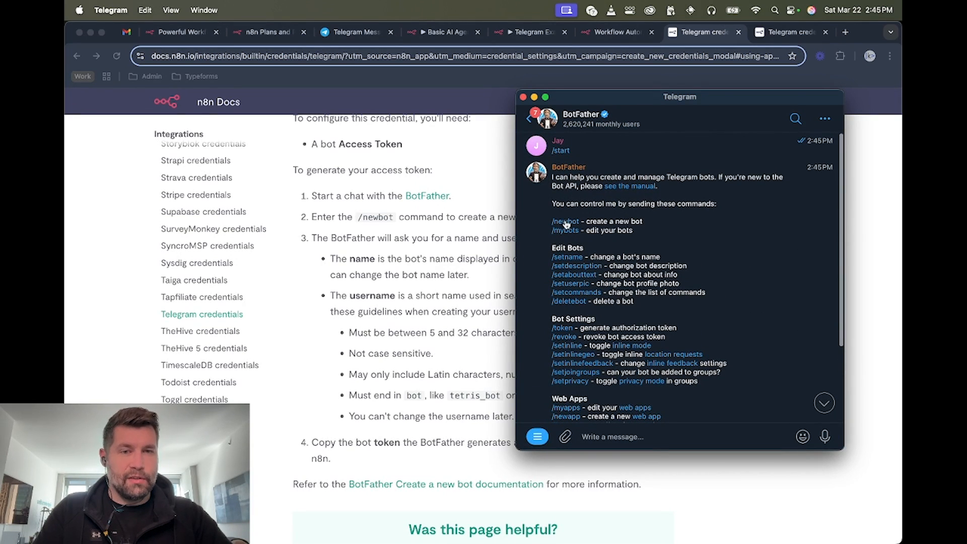
{"action": "scroll", "coordinate": [630, 265], "scroll_direction": "down", "scroll_amount": 5}
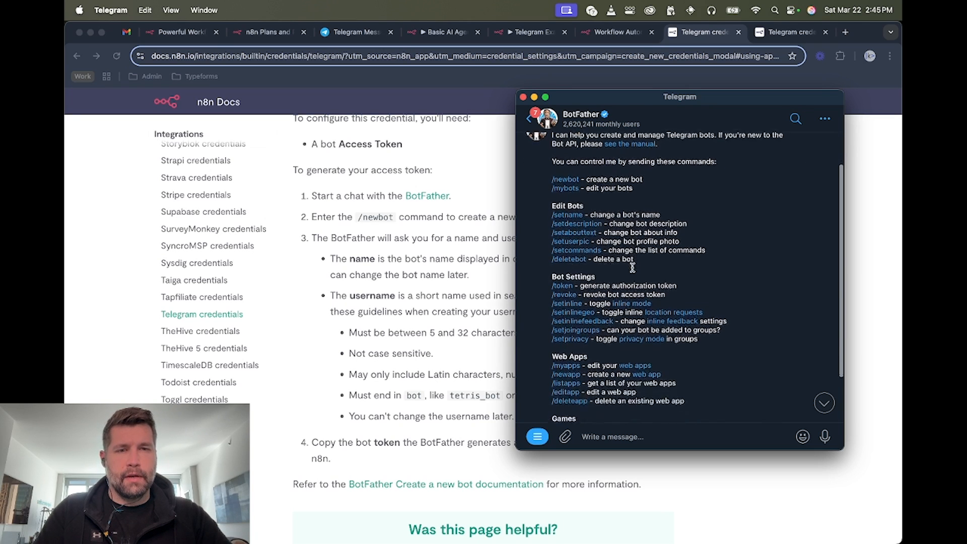
{"action": "left_click", "coordinate": [613, 438]}
{"action": "type", "text": "/newbo"}
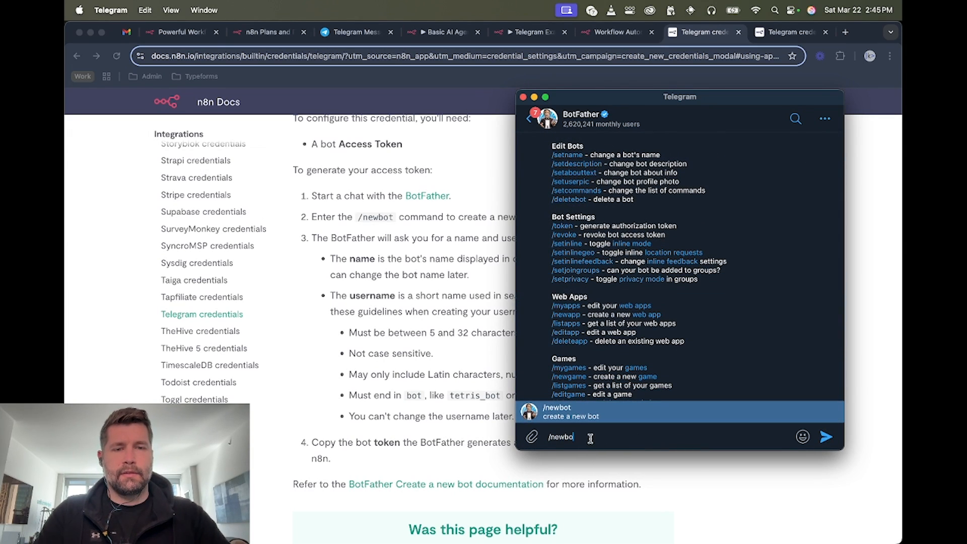
{"action": "left_click", "coordinate": [591, 418]}
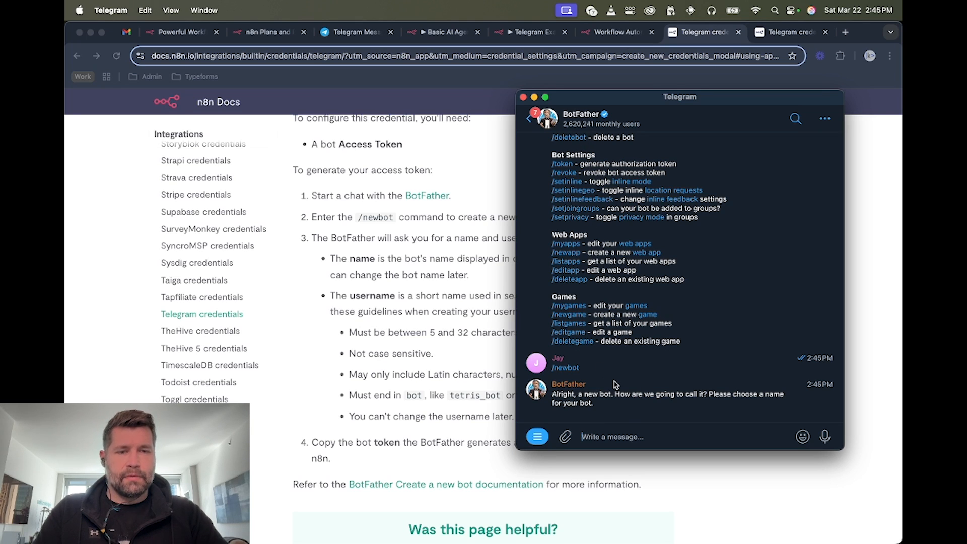
Step: Name the new bot n8nTestBot and give it a username made of the owner's first name followed by NewTest20250322Bot
{"action": "type", "text": "n8n"}
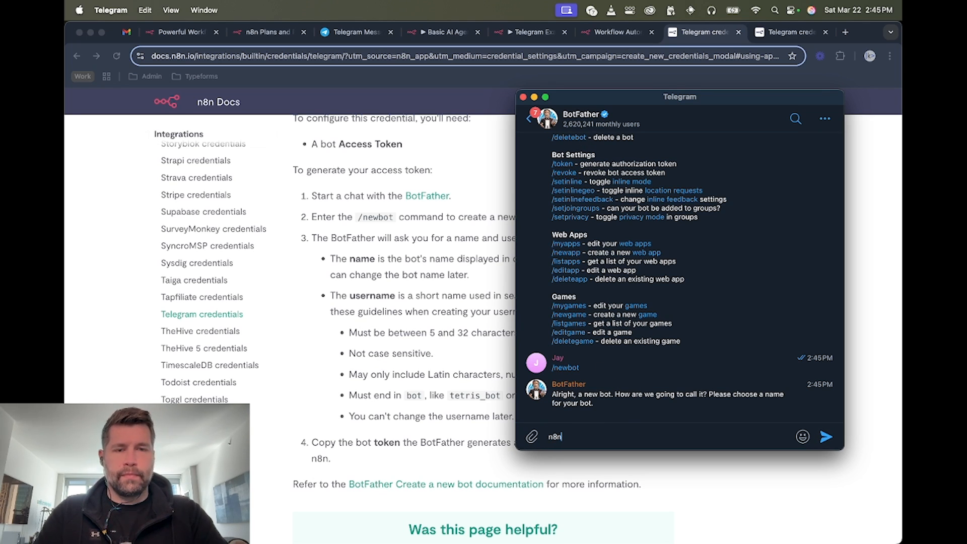
{"action": "type", "text": "TestBot"}
{"action": "key", "text": "Return"}
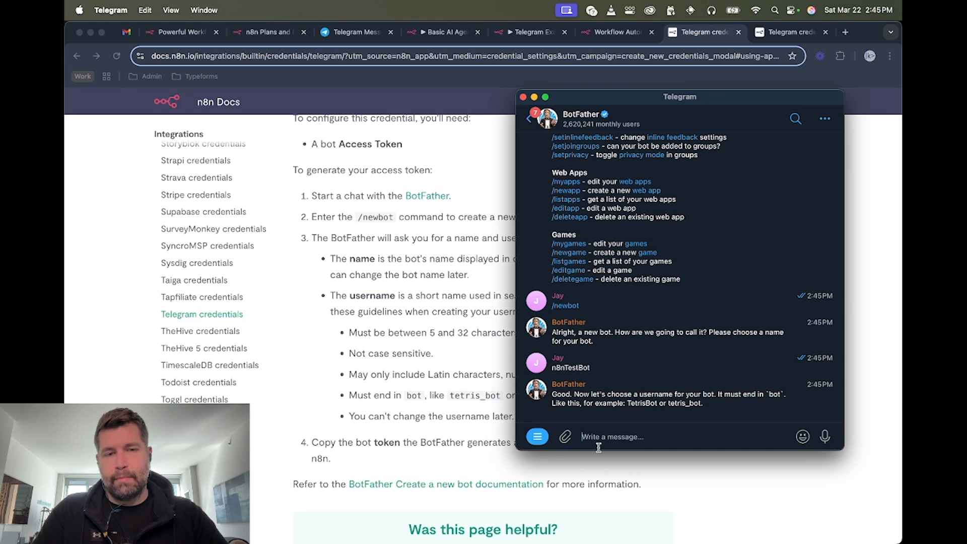
{"action": "type", "text": "JayNewTest20250322Bot"}
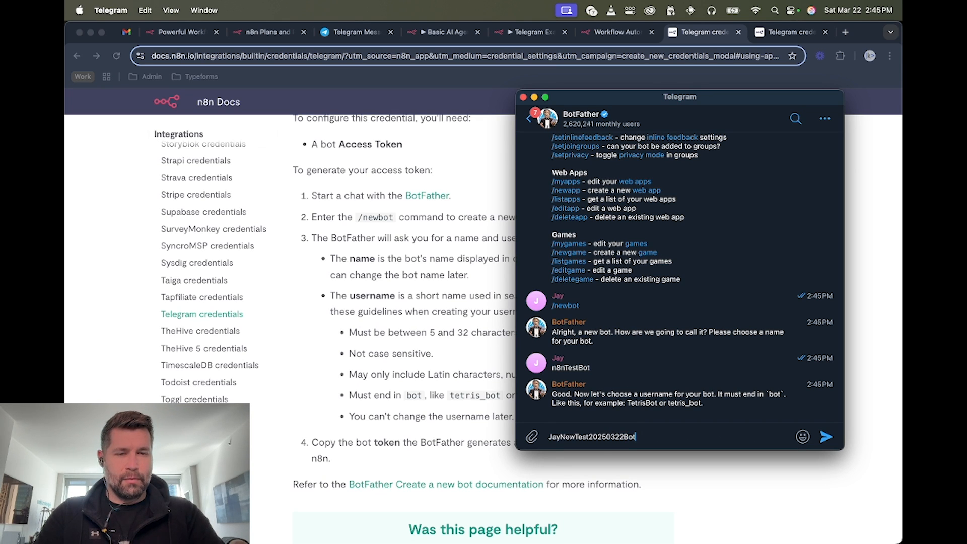
{"action": "key", "text": "Return"}
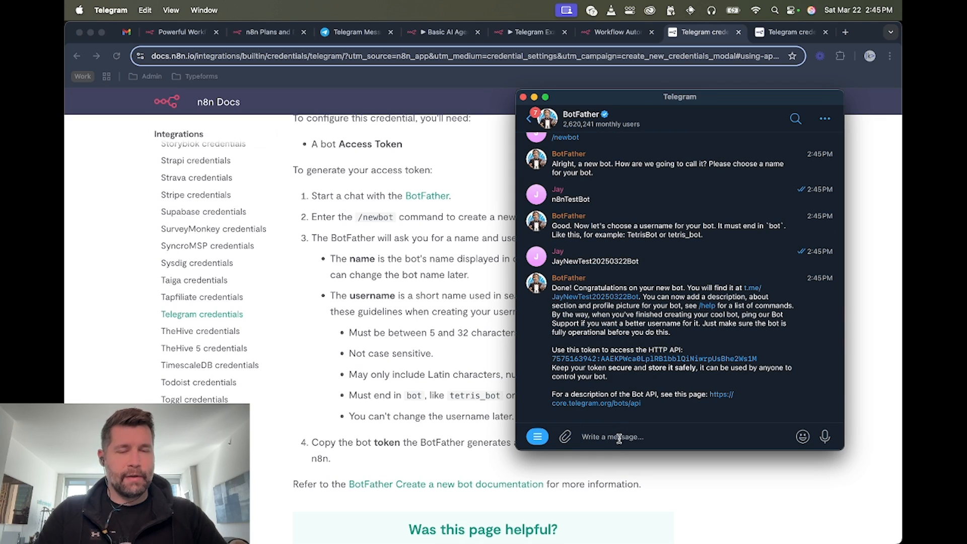
Step: Copy the bot's access token from BotFather into the Access Token of the n8n Telegram credential, save it, and dismiss the browser's password prompt
{"action": "right_click", "coordinate": [663, 362]}
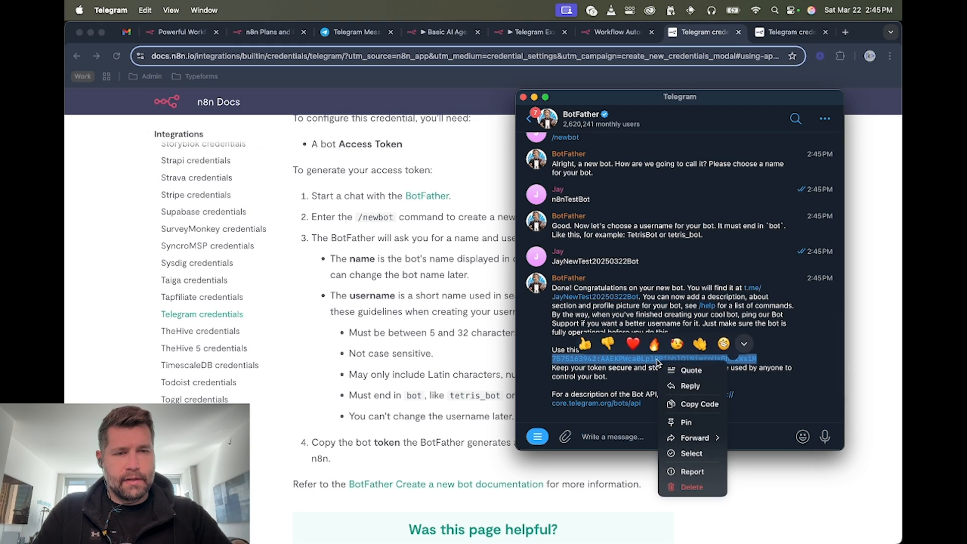
{"action": "left_click", "coordinate": [693, 404]}
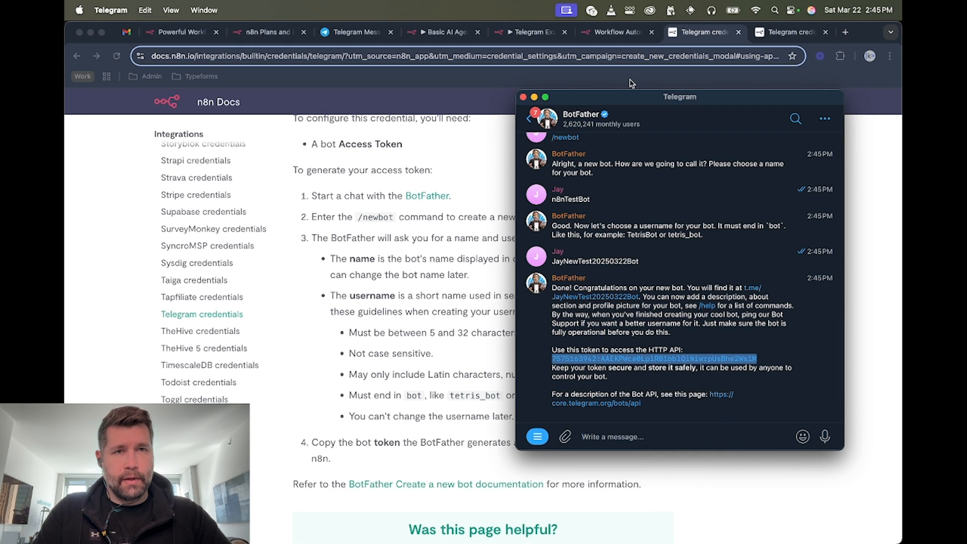
{"action": "left_click", "coordinate": [617, 34]}
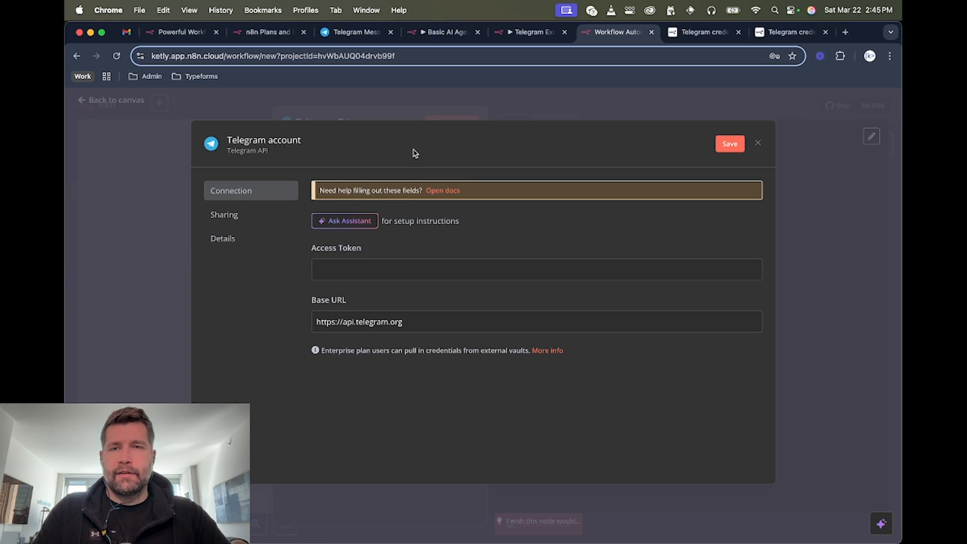
{"action": "left_click", "coordinate": [408, 271]}
{"action": "key", "text": "super+v"}
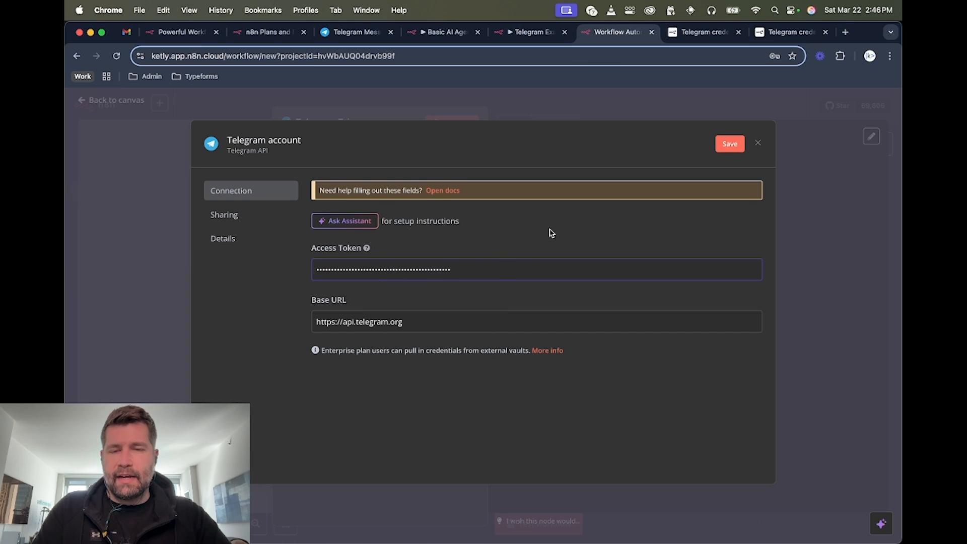
{"action": "left_click", "coordinate": [730, 144]}
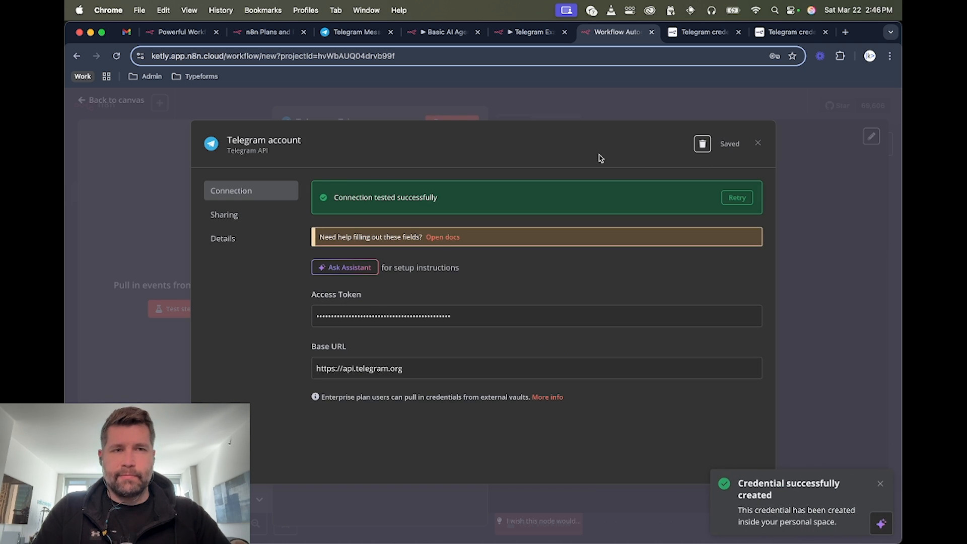
{"action": "left_click", "coordinate": [757, 144]}
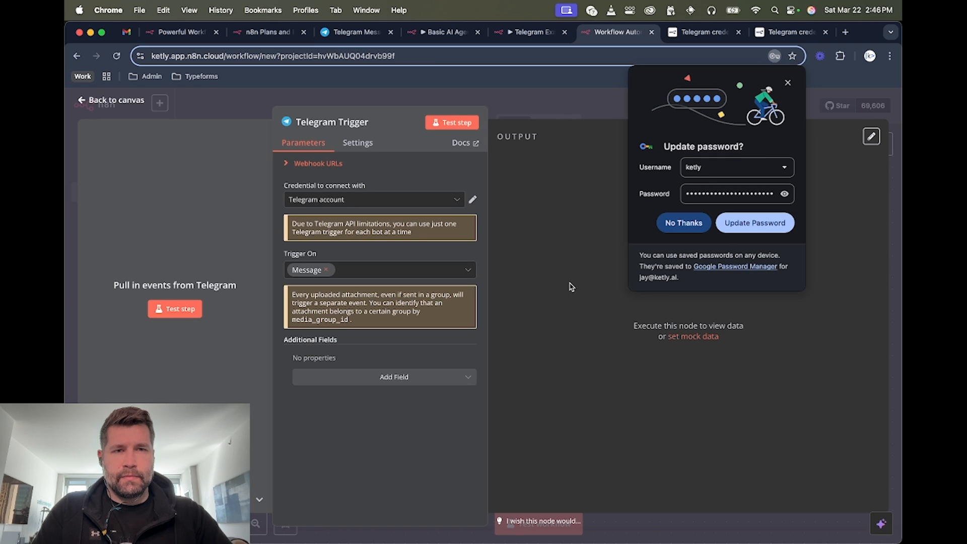
{"action": "left_click", "coordinate": [788, 82]}
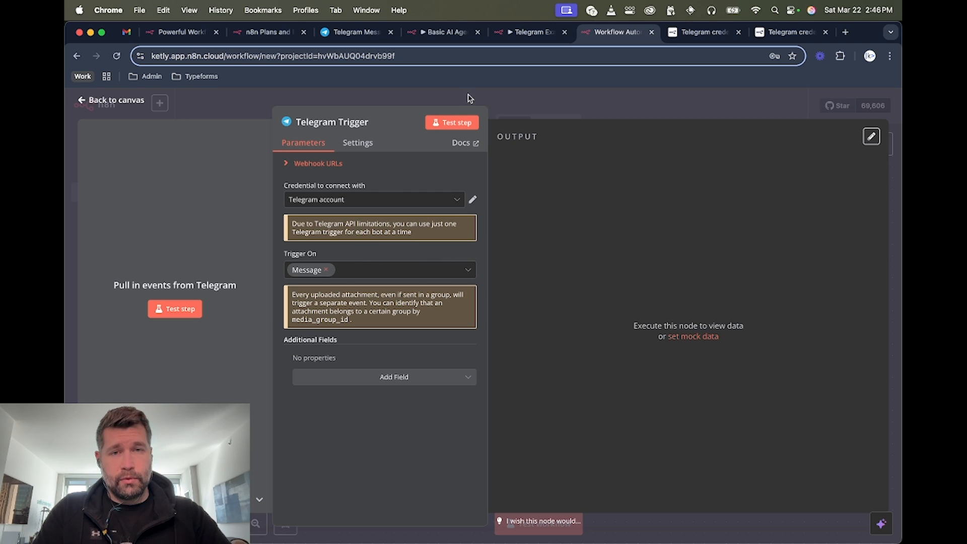
Step: Start a test of the Telegram Trigger and stop listening for the event
{"action": "left_click", "coordinate": [453, 122]}
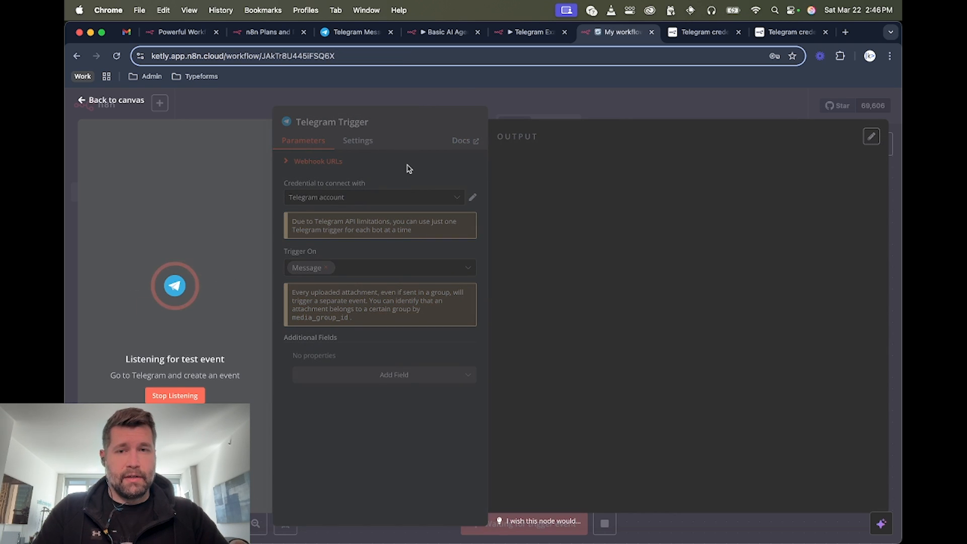
{"action": "left_click", "coordinate": [175, 395]}
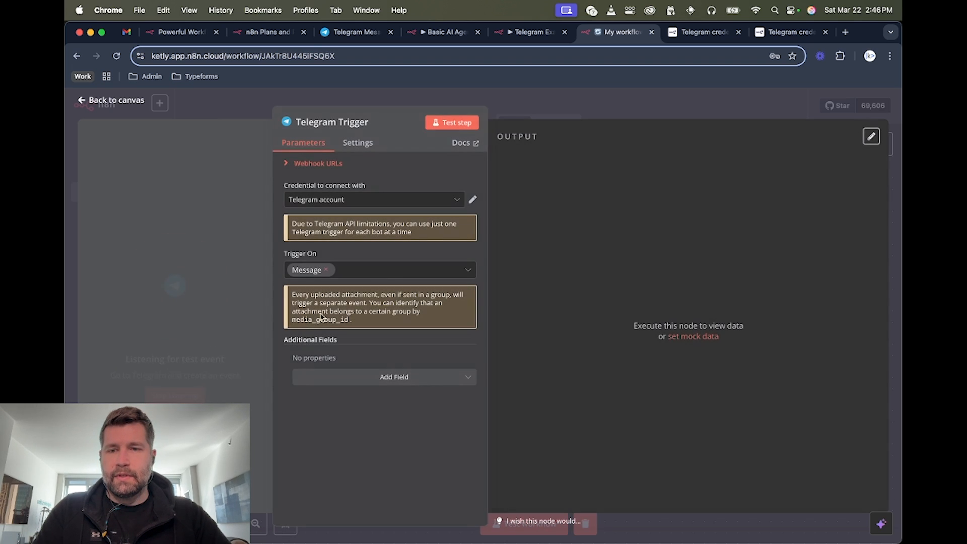
Step: Switch to Telegram, open the new bot's chat from BotFather's link, start the bot and send it "hey there!"
{"action": "key", "text": "super+Tab"}
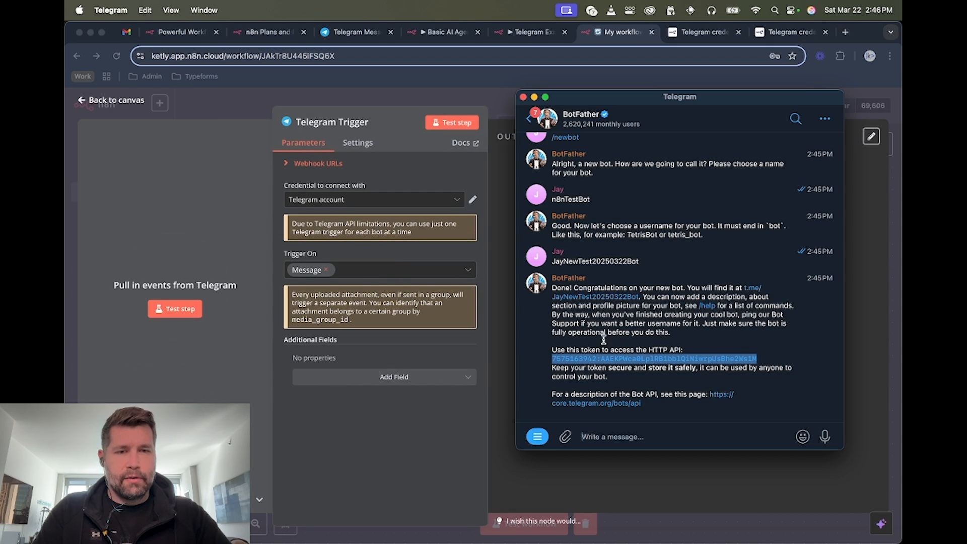
{"action": "left_click", "coordinate": [609, 298]}
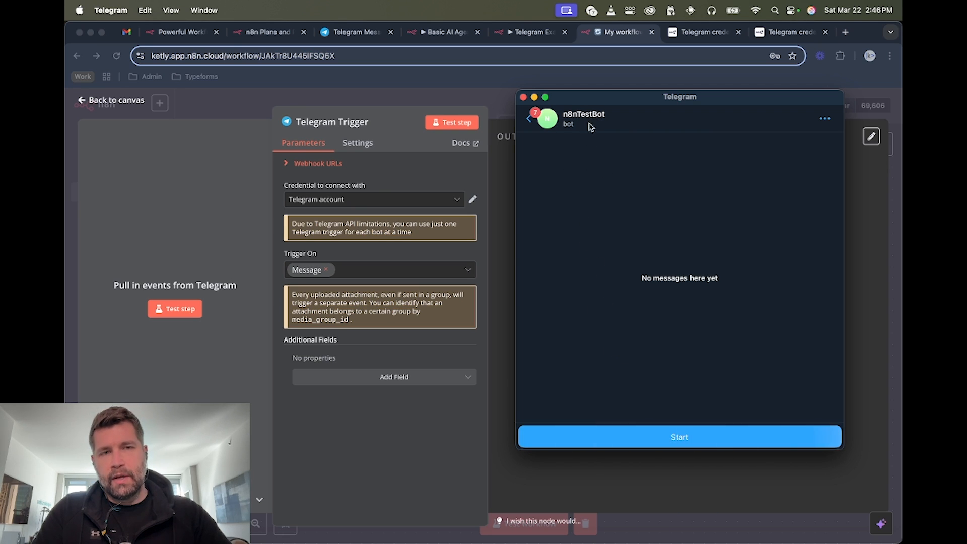
{"action": "left_click", "coordinate": [640, 435]}
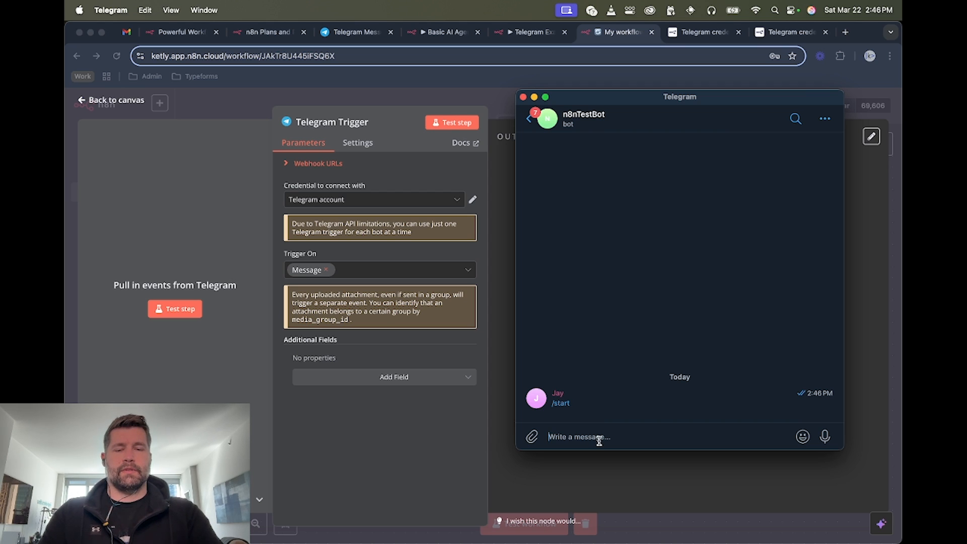
{"action": "type", "text": "hey there!"}
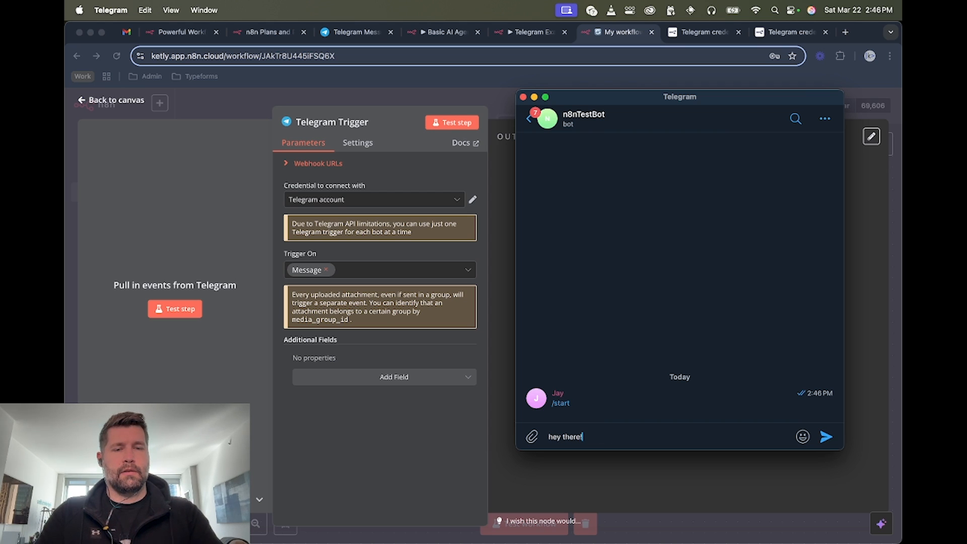
{"action": "key", "text": "Return"}
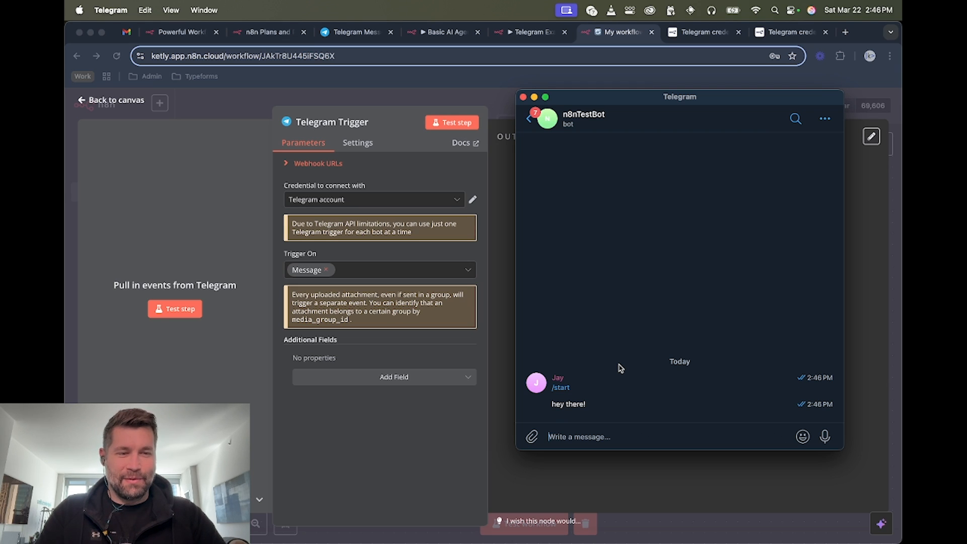
Step: Switch back to n8n, test the Telegram Trigger to fetch the sent message, and return to the canvas
{"action": "left_click", "coordinate": [416, 159]}
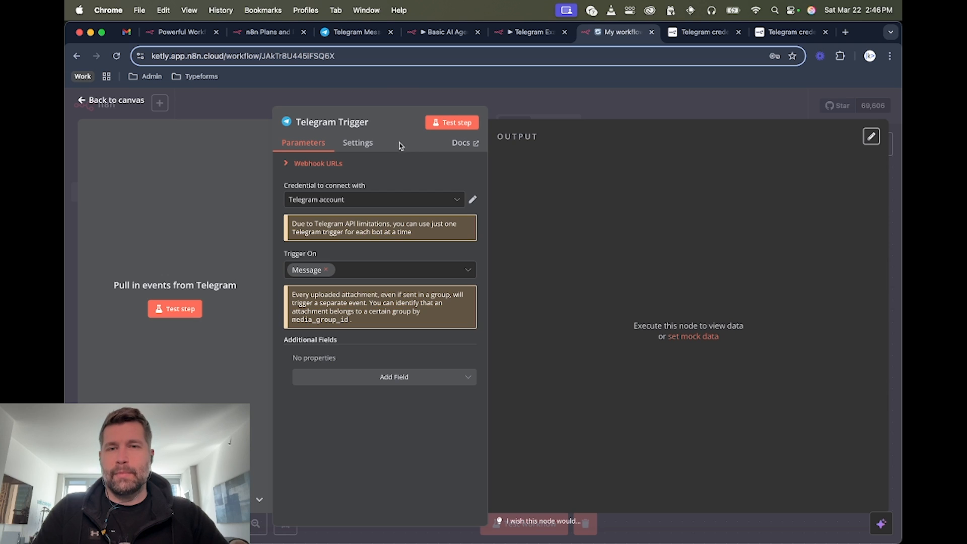
{"action": "left_click", "coordinate": [451, 123]}
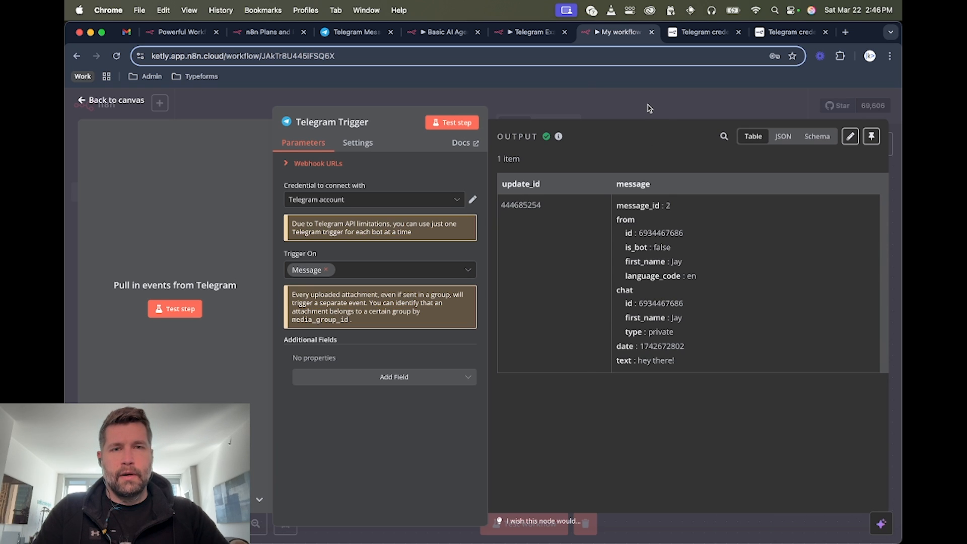
{"action": "left_click", "coordinate": [649, 108]}
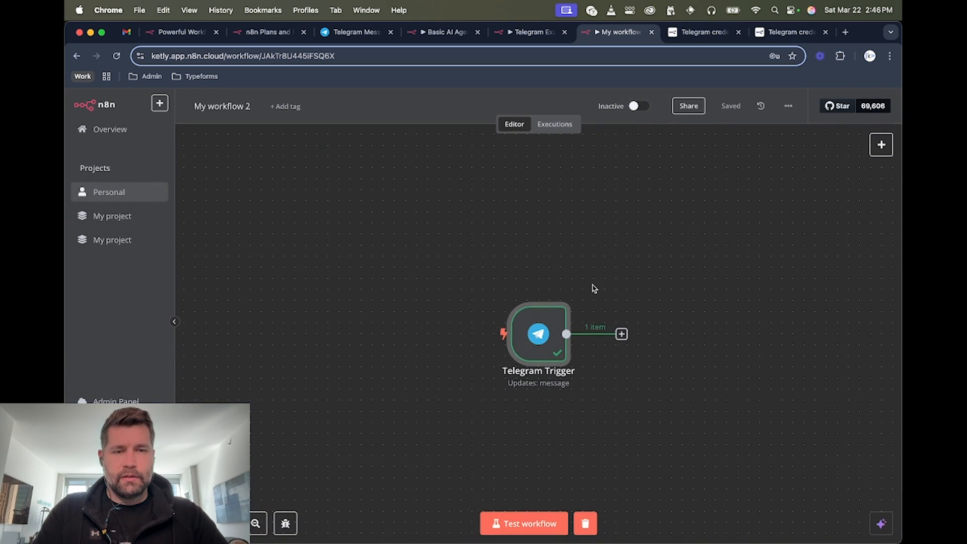
Step: Add an OpenAI node with the "Message a model" action after the Telegram Trigger
{"action": "scroll", "coordinate": [588, 222], "scroll_direction": "down", "scroll_amount": 1}
{"action": "scroll", "coordinate": [589, 222], "scroll_direction": "right", "scroll_amount": 1}
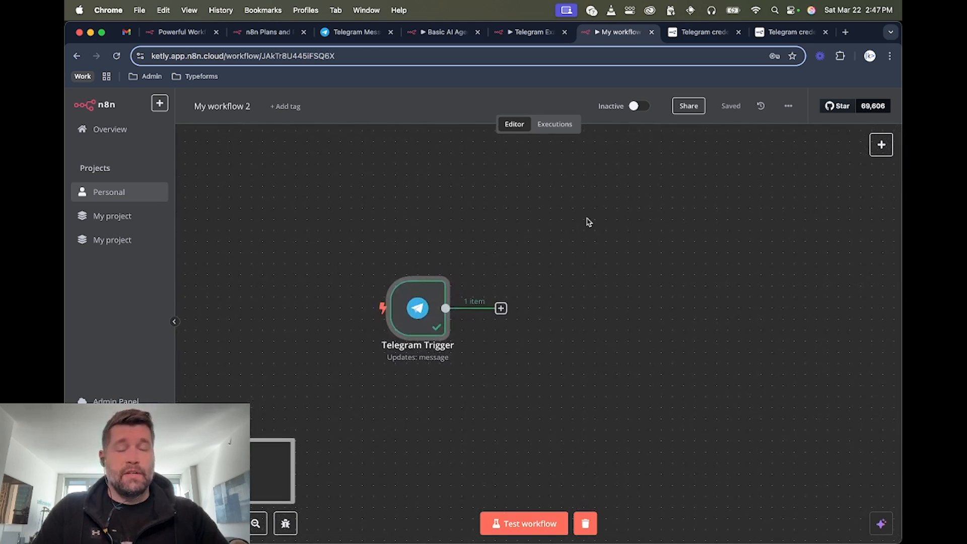
{"action": "scroll", "coordinate": [505, 258], "scroll_direction": "up", "scroll_amount": 1}
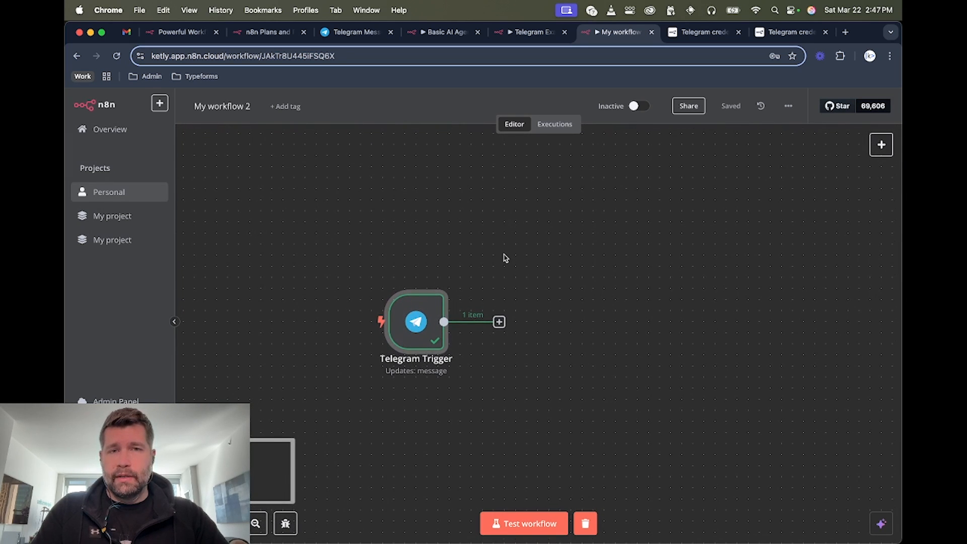
{"action": "left_click", "coordinate": [498, 322]}
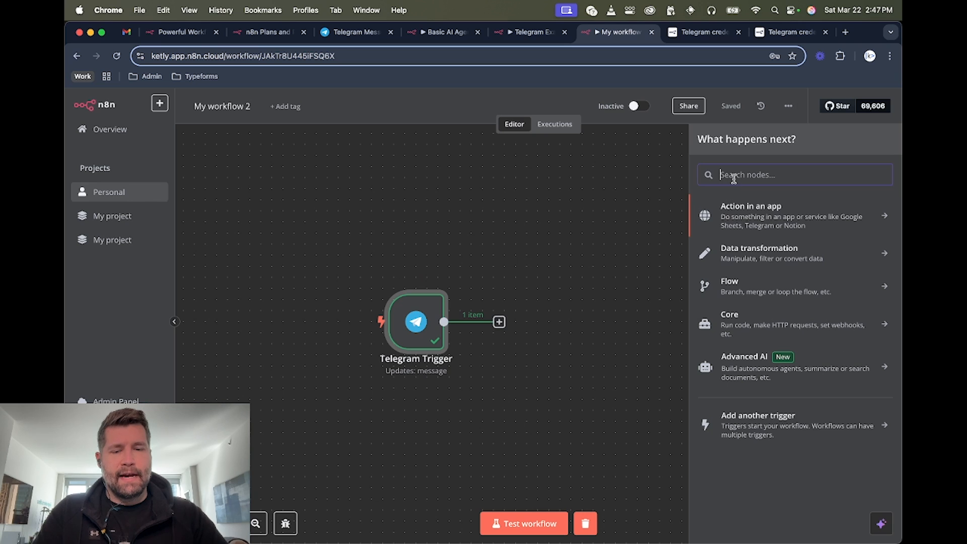
{"action": "type", "text": "open"}
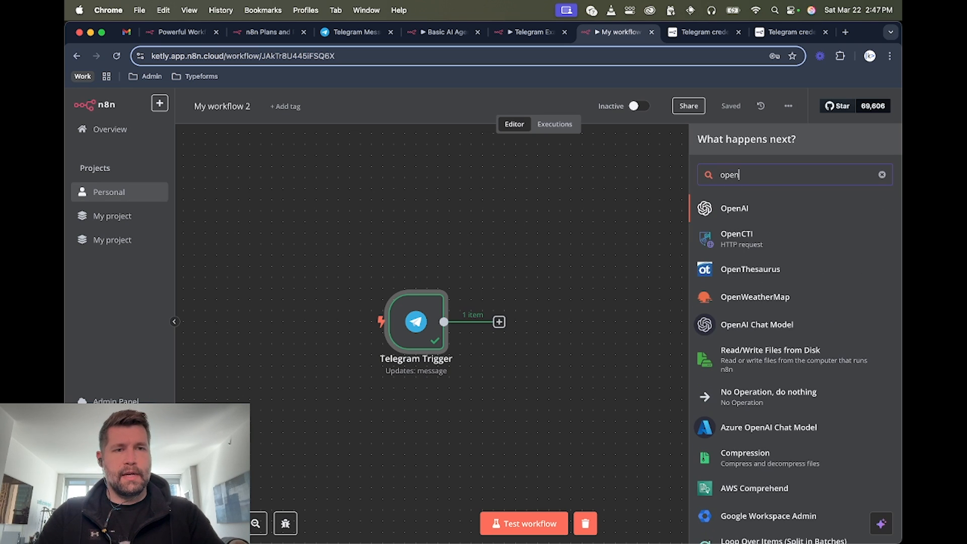
{"action": "left_click", "coordinate": [741, 207]}
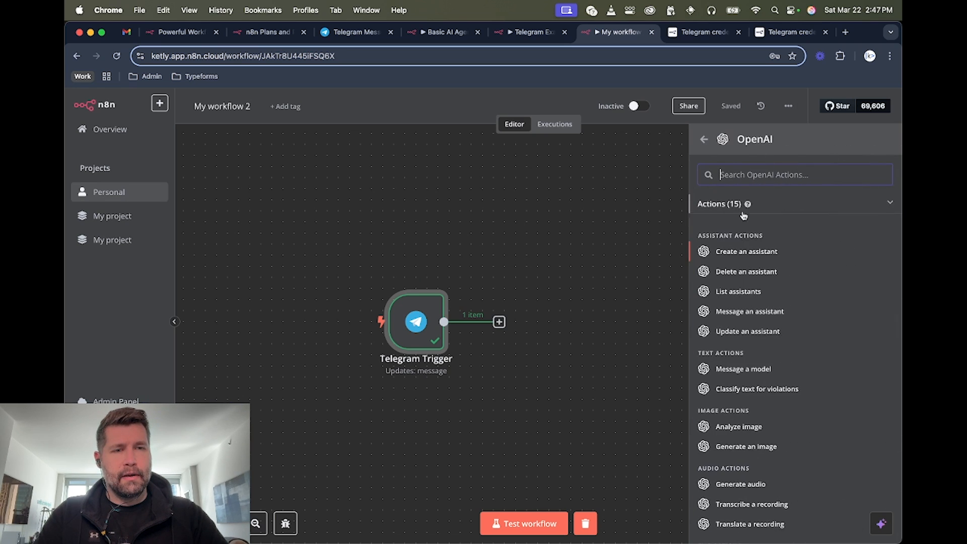
{"action": "left_click", "coordinate": [740, 372]}
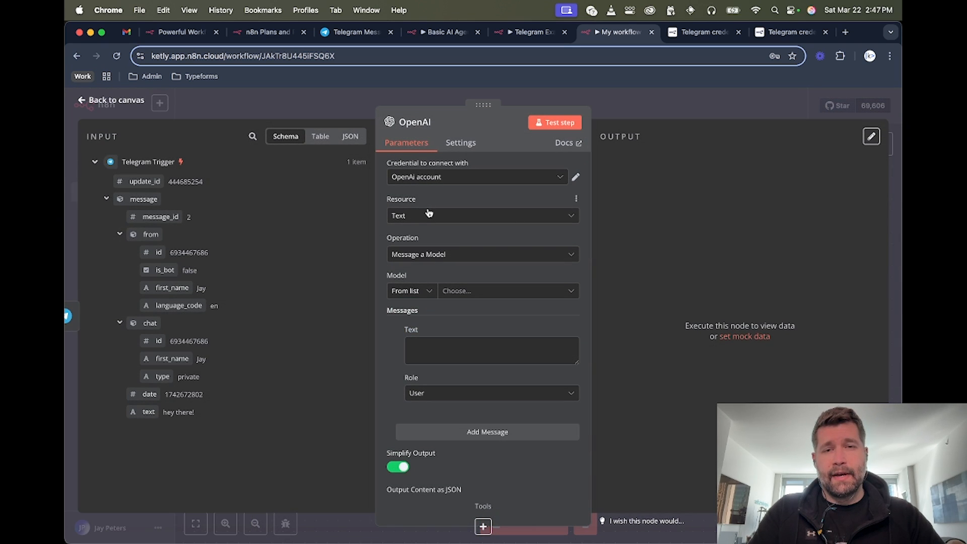
Step: Set the OpenAI node's model to GPT-4O
{"action": "left_click", "coordinate": [467, 291]}
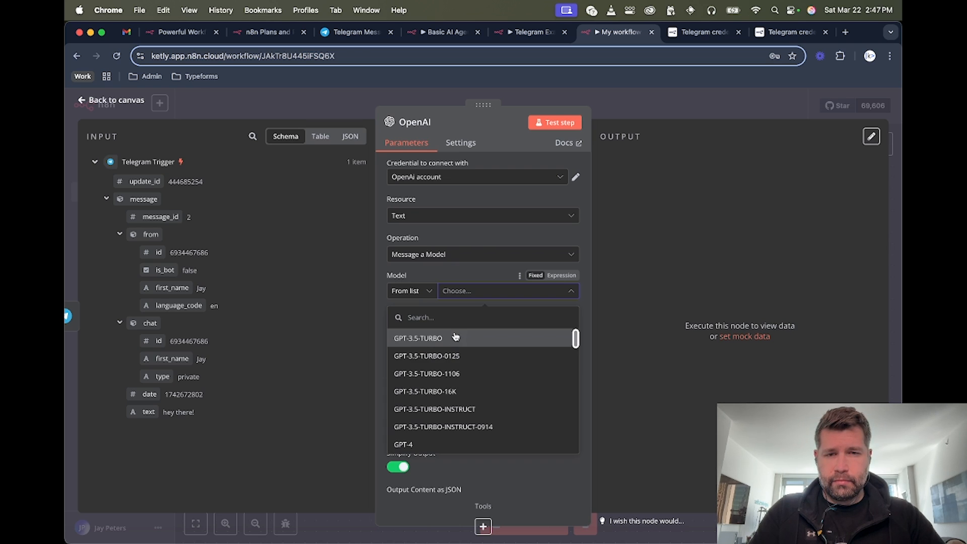
{"action": "type", "text": "4o"}
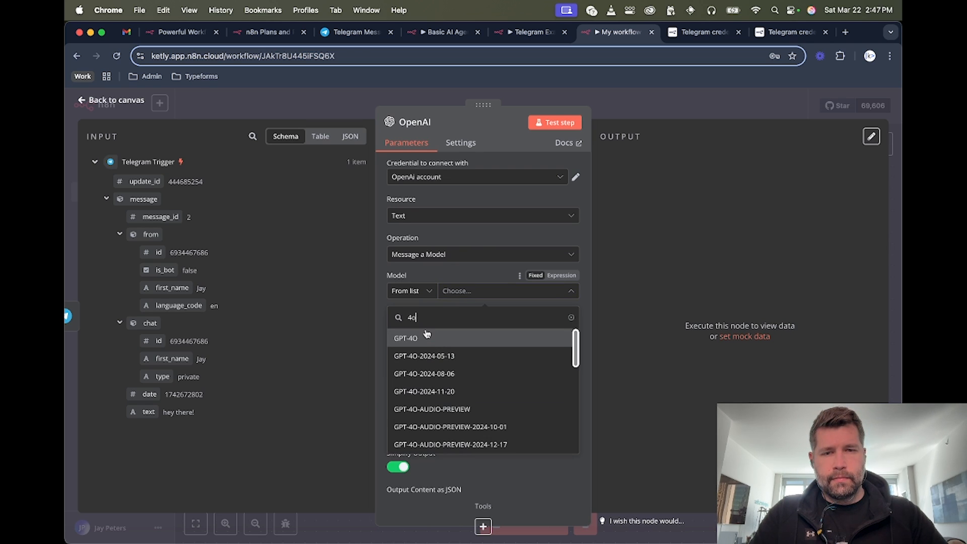
{"action": "left_click", "coordinate": [427, 337]}
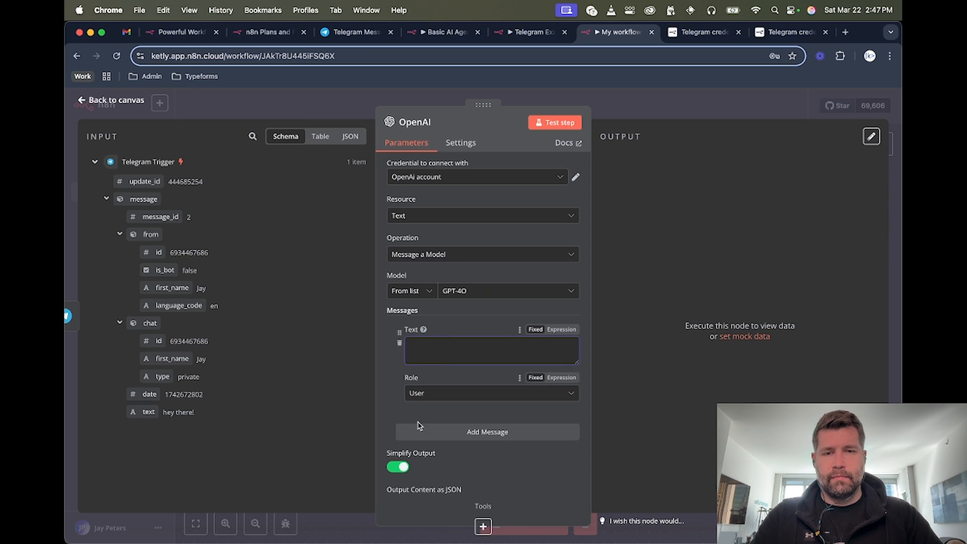
Step: Set the message to "You are helpful messaging bot. Here is the message from the user:" followed on a new line by the trigger's message text field
{"action": "type", "text": "Hey"}
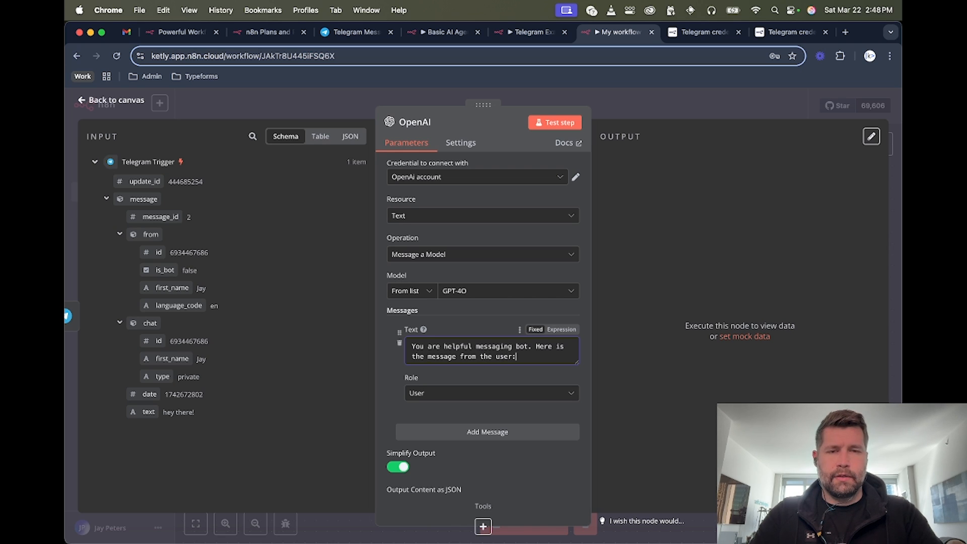
{"action": "key", "text": "Return"}
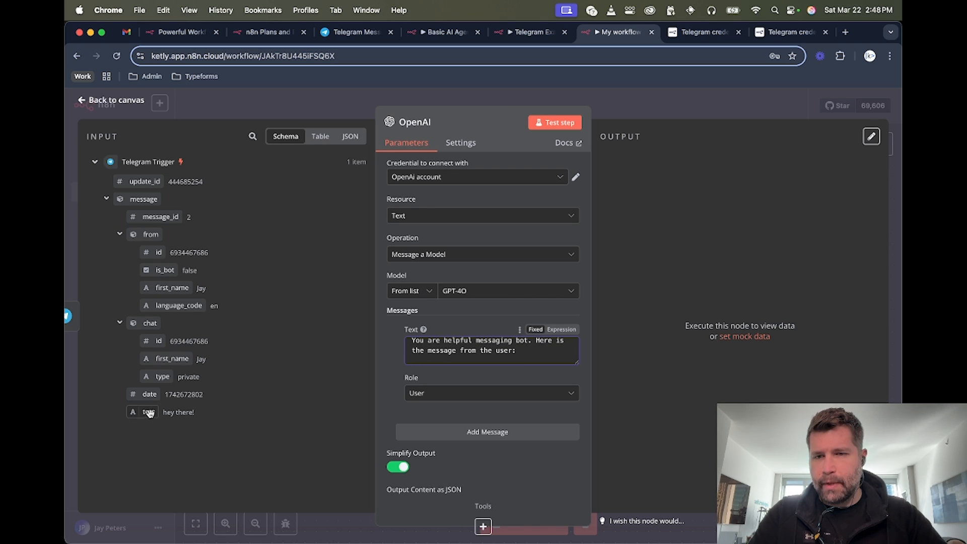
{"action": "left_click_drag", "start_coordinate": [149, 412], "coordinate": [505, 360]}
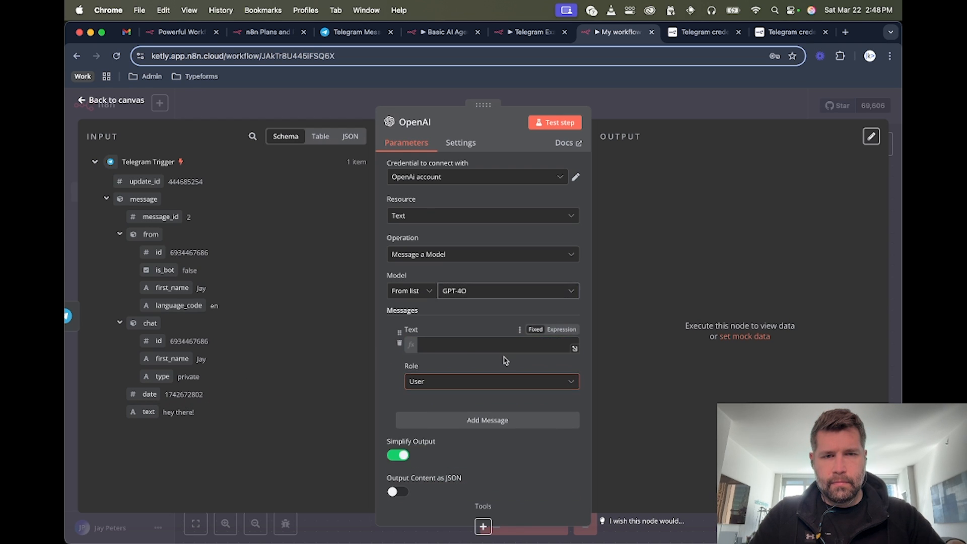
{"action": "left_click", "coordinate": [392, 357]}
Step: Enable Output Content as JSON for the OpenAI node
{"action": "scroll", "coordinate": [395, 360], "scroll_direction": "down", "scroll_amount": 2}
{"action": "scroll", "coordinate": [394, 360], "scroll_direction": "down", "scroll_amount": 4}
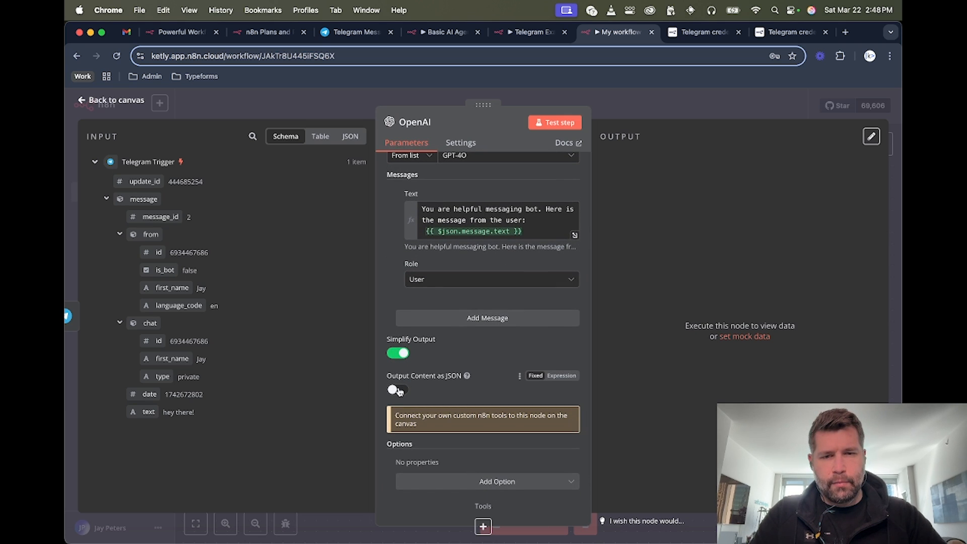
{"action": "left_click", "coordinate": [398, 390]}
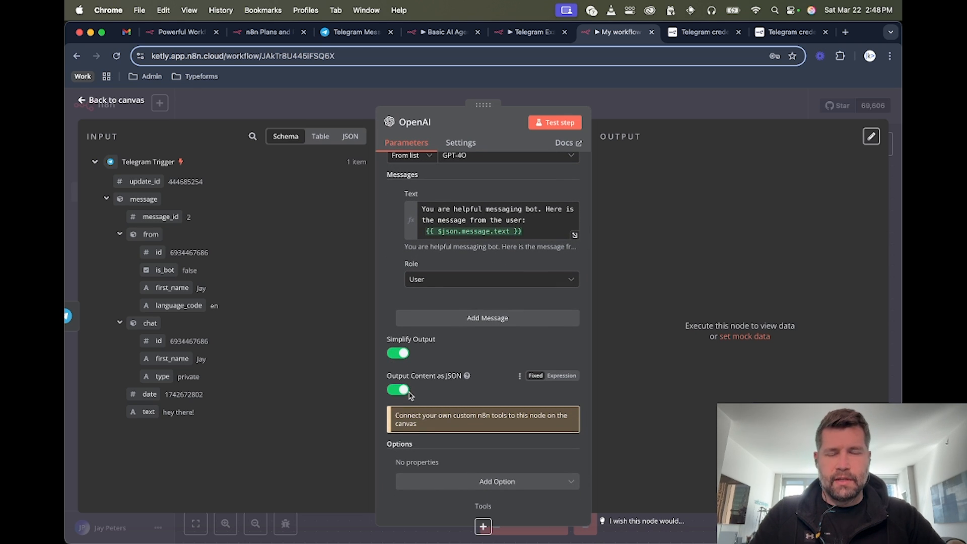
Step: Test the OpenAI node and return to the workflow canvas
{"action": "scroll", "coordinate": [468, 359], "scroll_direction": "up", "scroll_amount": 6}
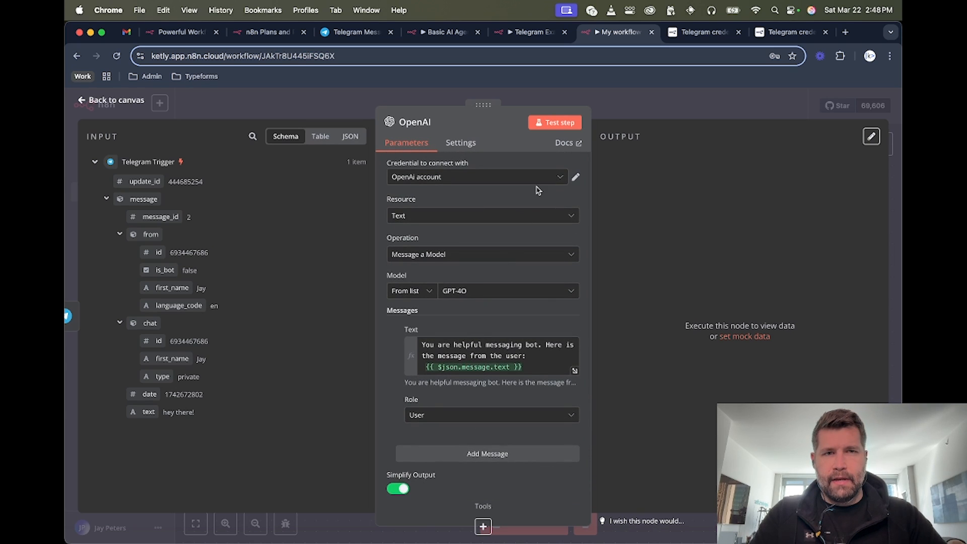
{"action": "left_click", "coordinate": [552, 123]}
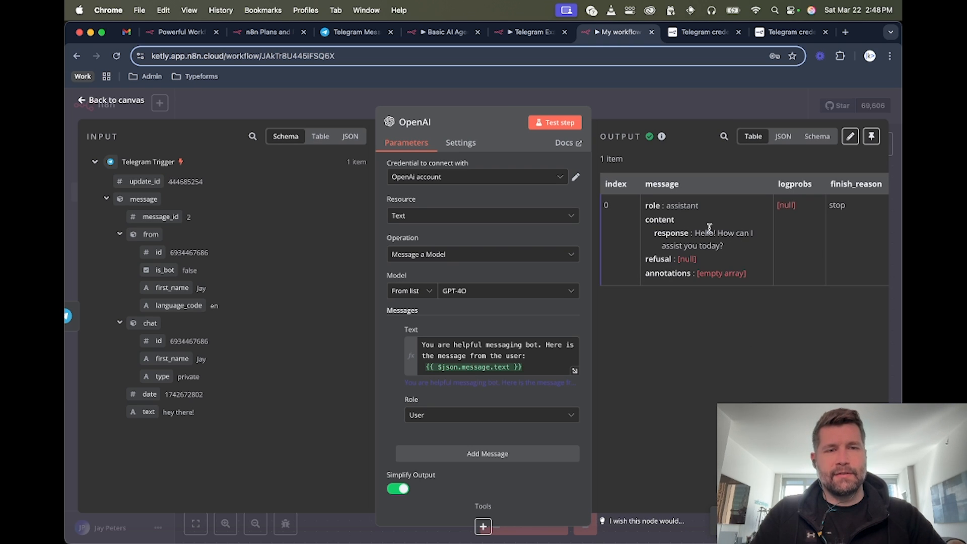
{"action": "key", "text": "Escape"}
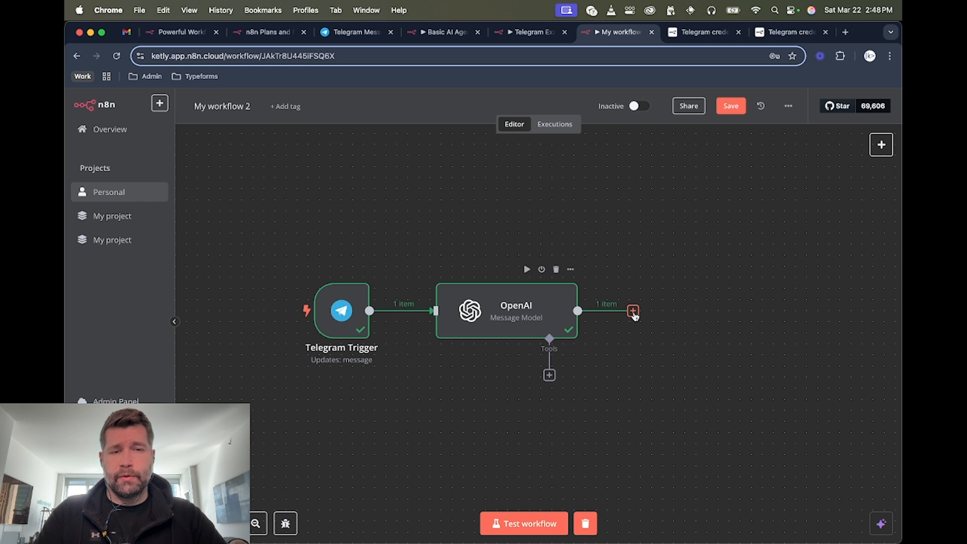
Step: Add a Telegram node with the Send a text message action after the OpenAI node
{"action": "left_click", "coordinate": [632, 311]}
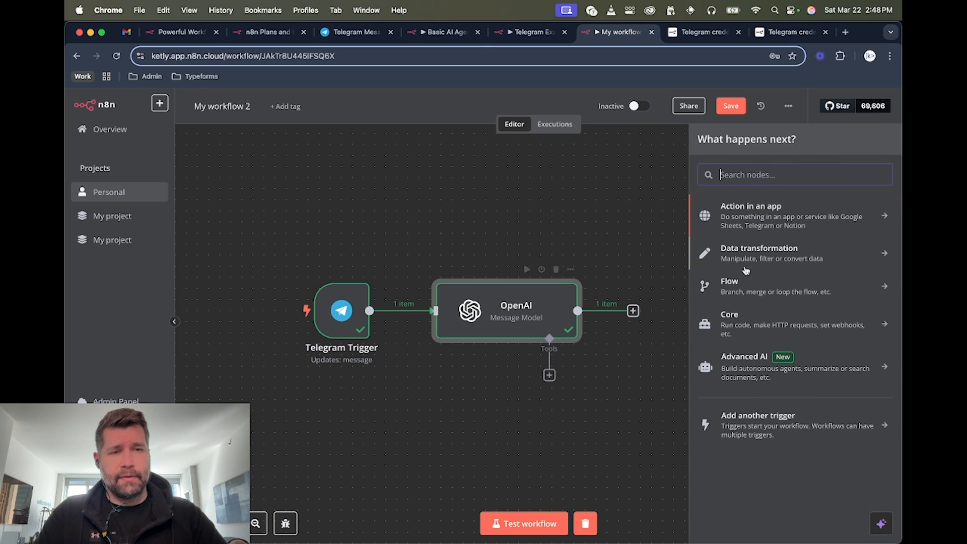
{"action": "type", "text": "tele"}
{"action": "left_click", "coordinate": [748, 207]}
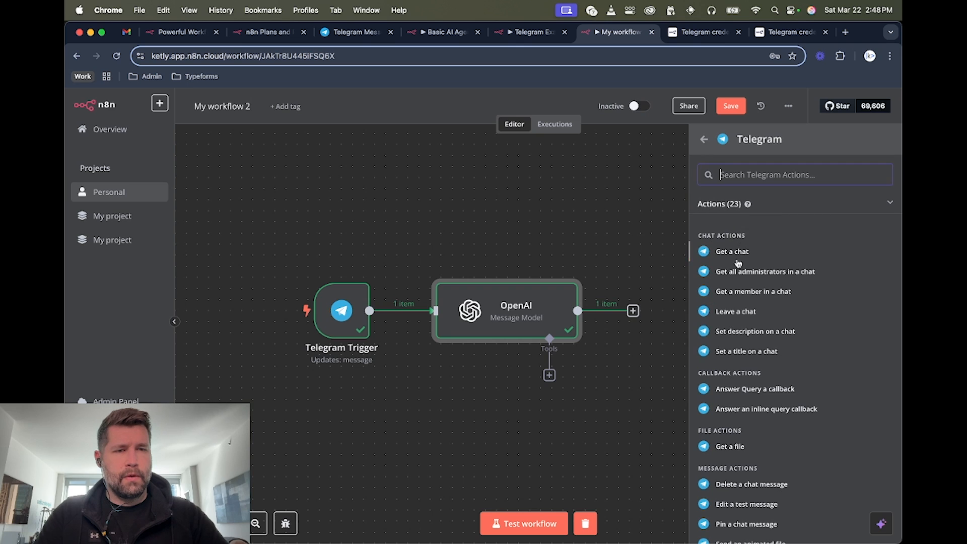
{"action": "scroll", "coordinate": [755, 284], "scroll_direction": "down", "scroll_amount": 2}
{"action": "scroll", "coordinate": [756, 284], "scroll_direction": "down", "scroll_amount": 4}
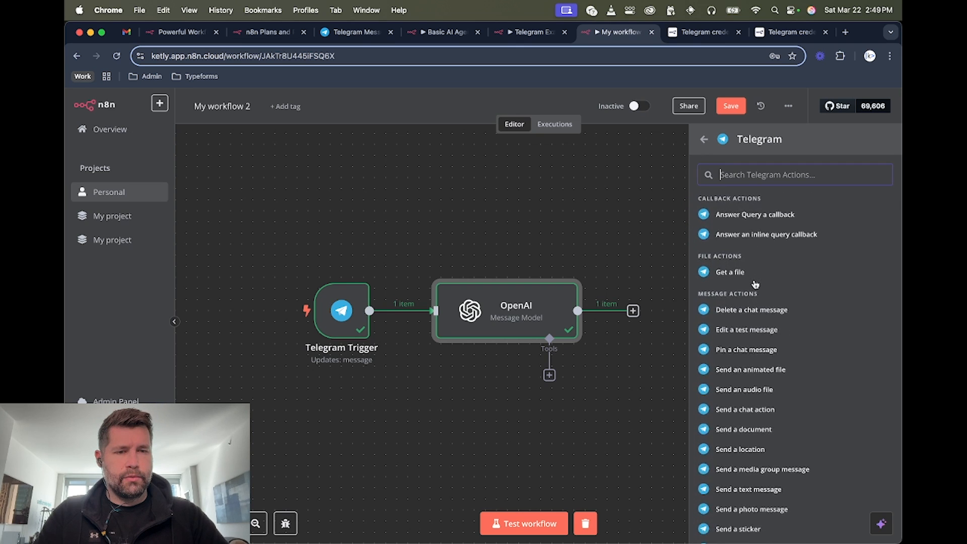
{"action": "left_click", "coordinate": [748, 440]}
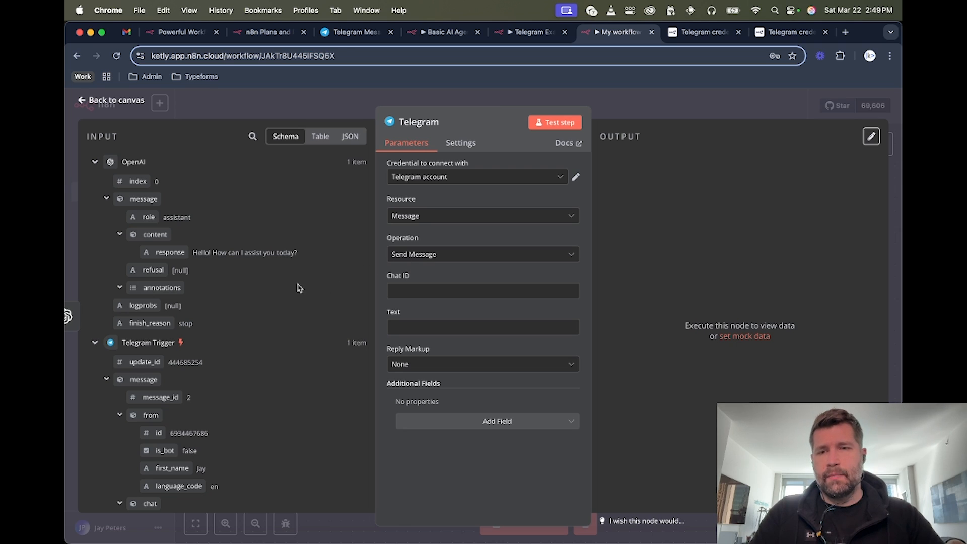
Step: Map the Telegram node's Chat ID to the id field under message > chat from the Telegram Trigger
{"action": "scroll", "coordinate": [248, 290], "scroll_direction": "down", "scroll_amount": 3}
{"action": "scroll", "coordinate": [249, 290], "scroll_direction": "down", "scroll_amount": 1}
{"action": "scroll", "coordinate": [248, 291], "scroll_direction": "up", "scroll_amount": 2}
{"action": "scroll", "coordinate": [248, 290], "scroll_direction": "down", "scroll_amount": 2}
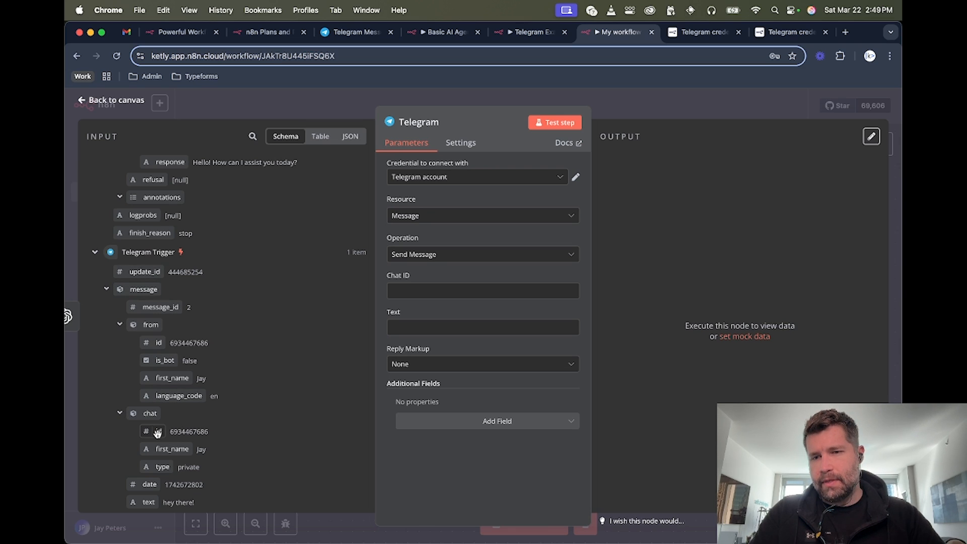
{"action": "left_click_drag", "start_coordinate": [157, 433], "coordinate": [436, 289]}
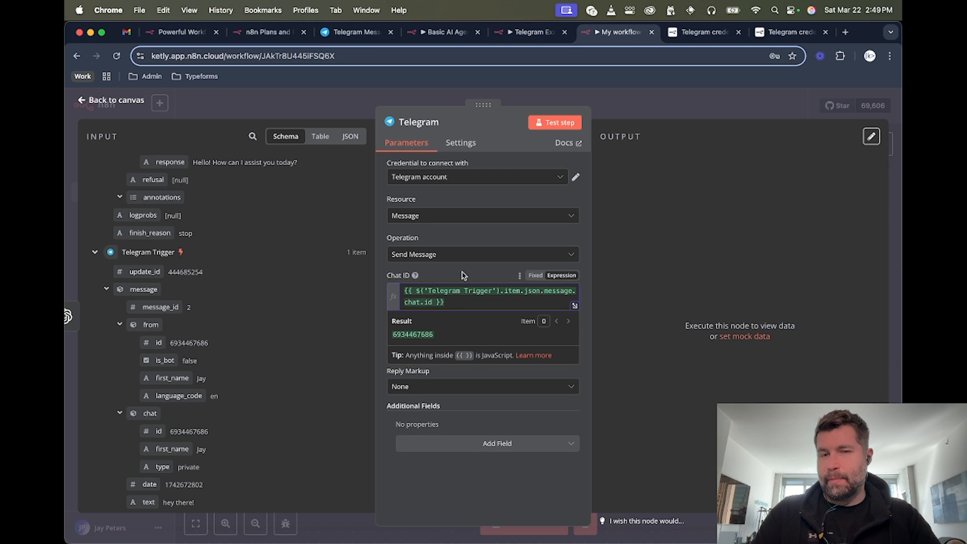
Step: Map the Telegram node's Text to the response field under message > content from the OpenAI node
{"action": "key", "text": "Tab"}
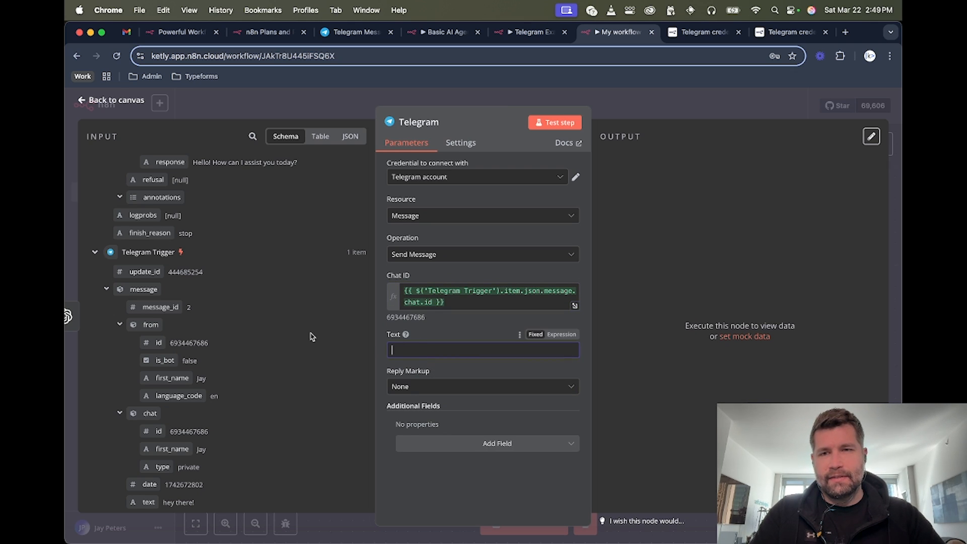
{"action": "scroll", "coordinate": [226, 328], "scroll_direction": "up", "scroll_amount": 3}
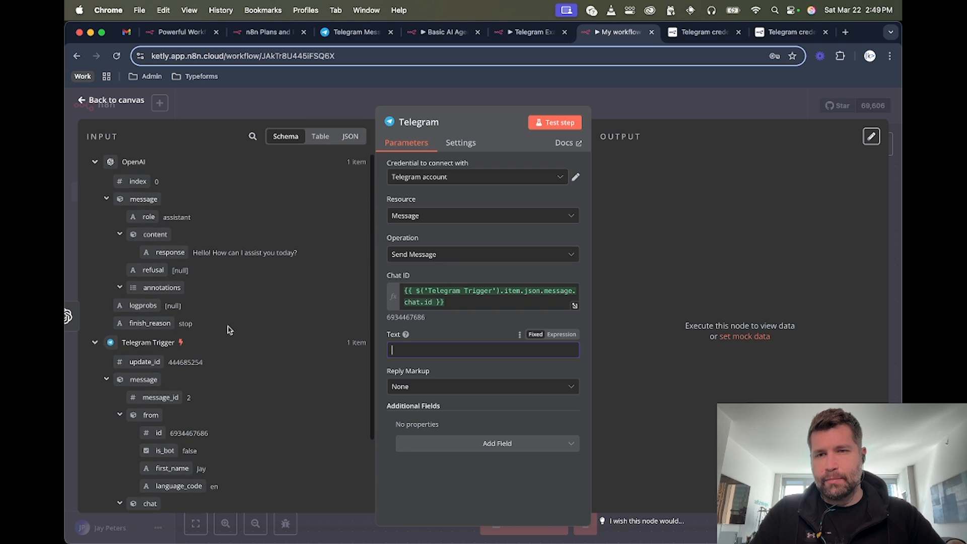
{"action": "left_click_drag", "start_coordinate": [169, 252], "coordinate": [408, 347]}
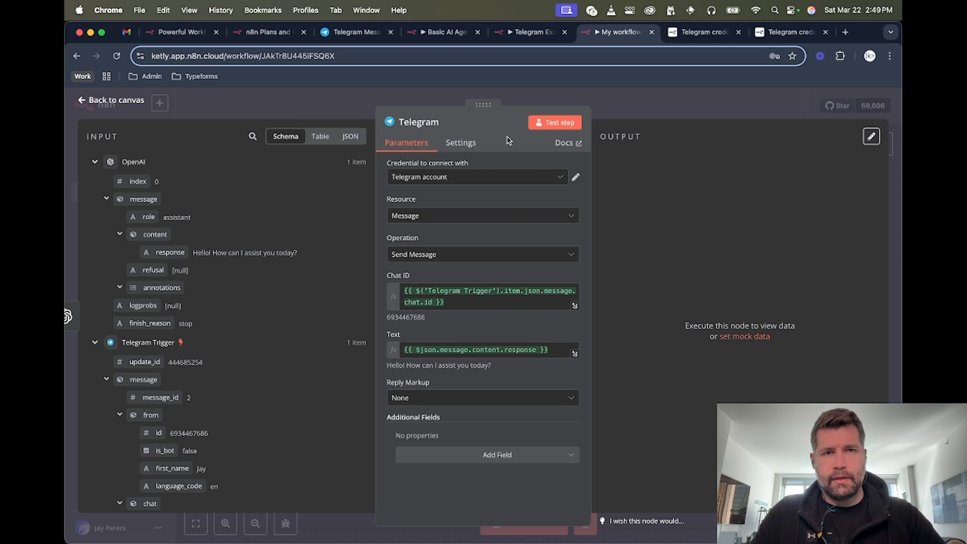
Step: Test the Telegram node and switch to the Telegram app to check the bot's reply in the n8nTestBot chat
{"action": "left_click", "coordinate": [552, 123]}
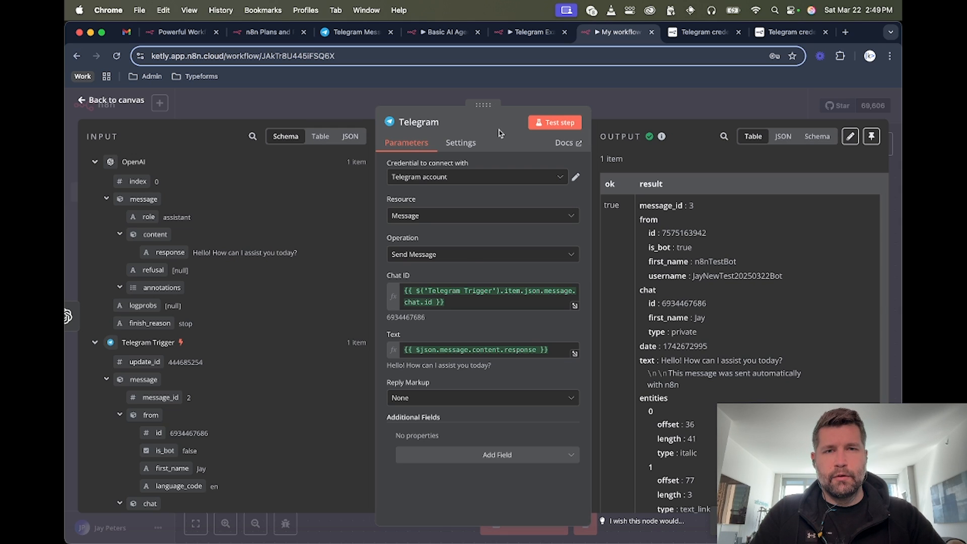
{"action": "key", "text": "super+Tab"}
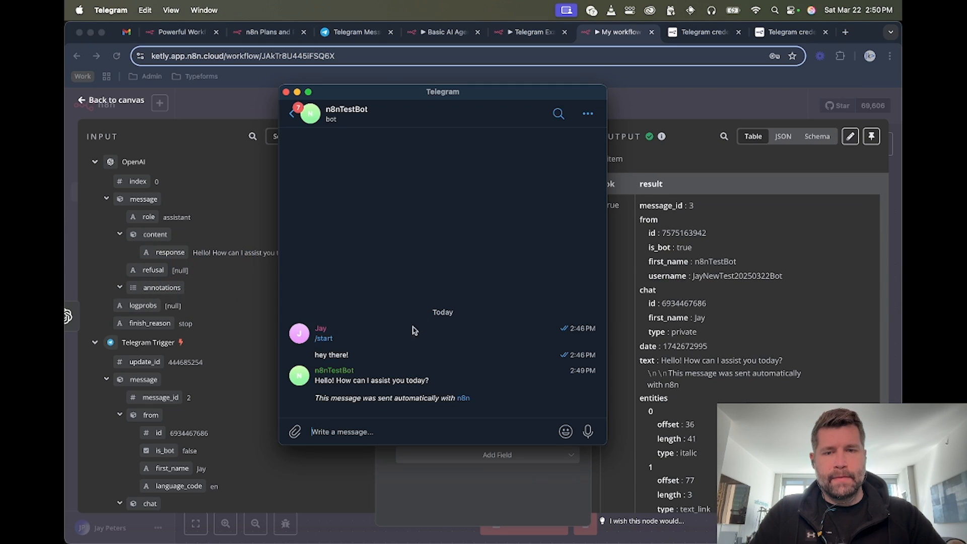